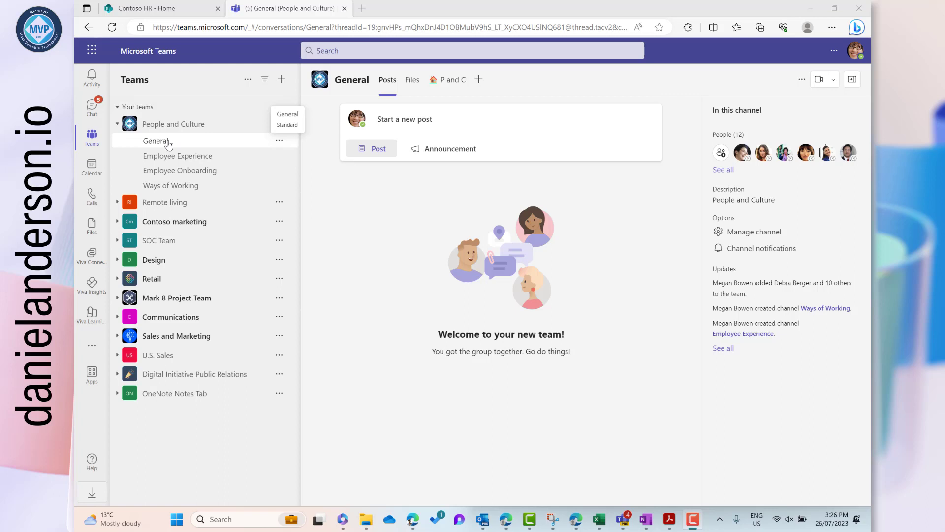
Look through the People and Culture team: the General channel's files and the Employee Experience, Employee Onboarding and Ways of Working channels
click(413, 85)
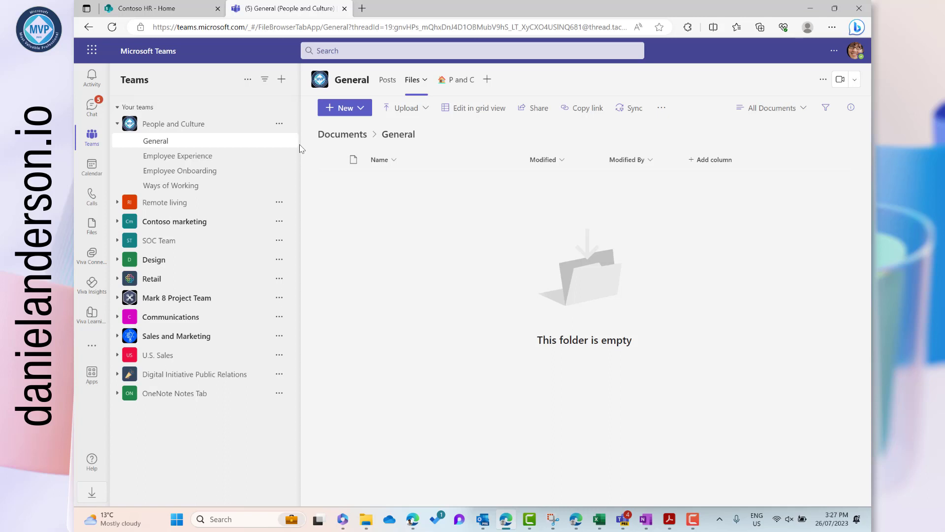
click(191, 160)
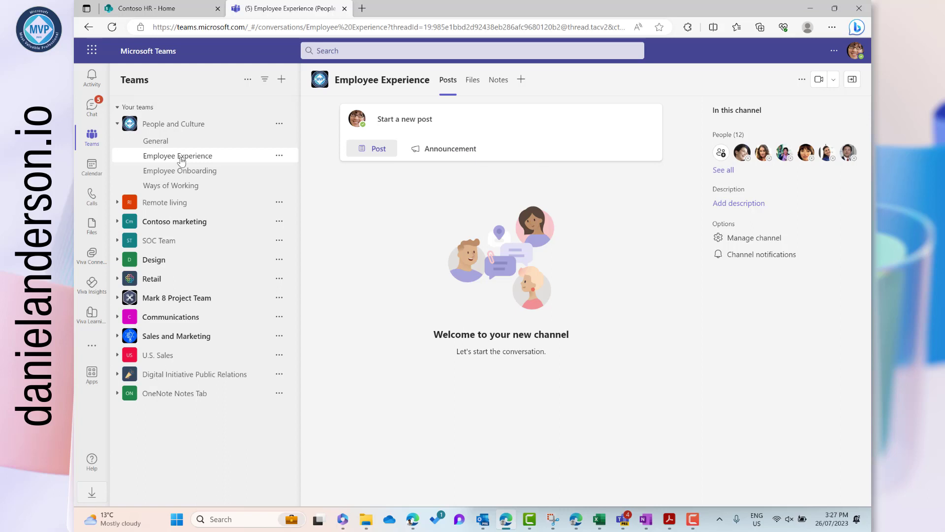
click(183, 175)
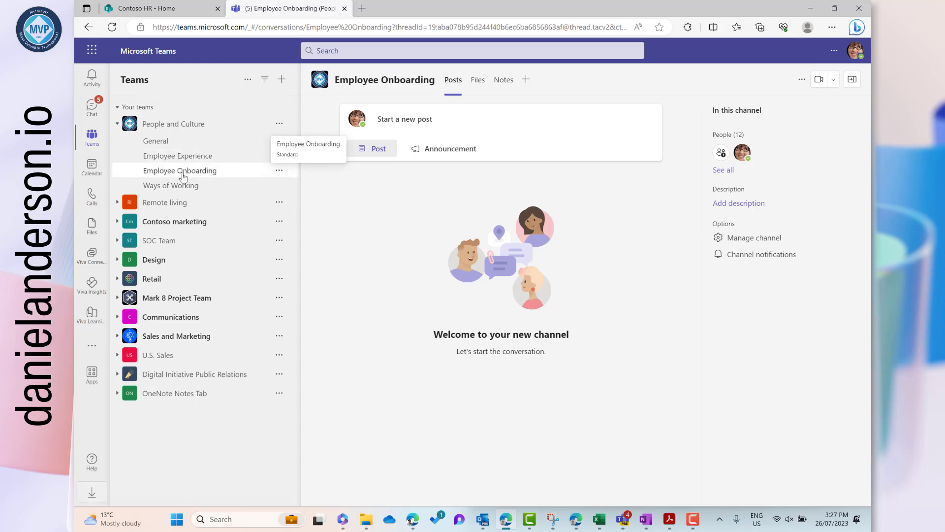
click(179, 190)
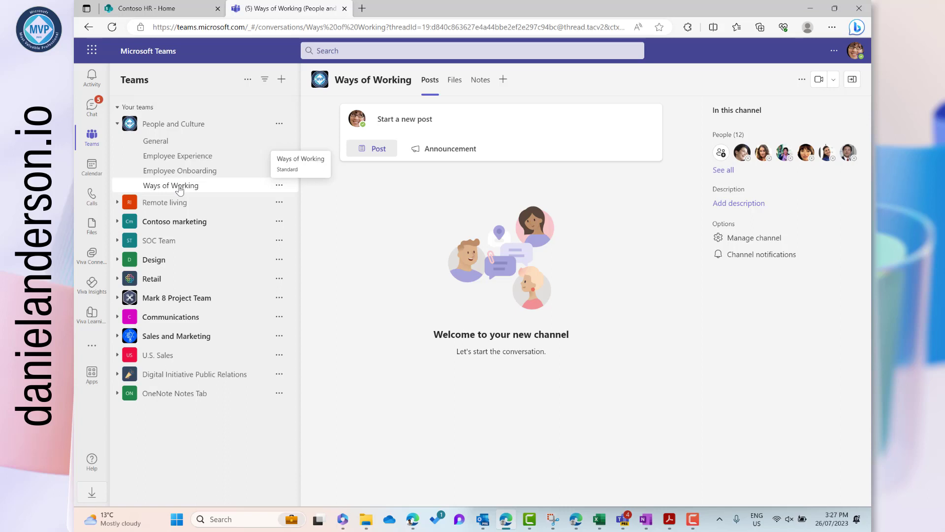
Upload [Template] Employment Agreement.docx, Company Policy Template.docx and Company Policy Template.pdf to the General channel's files
click(178, 144)
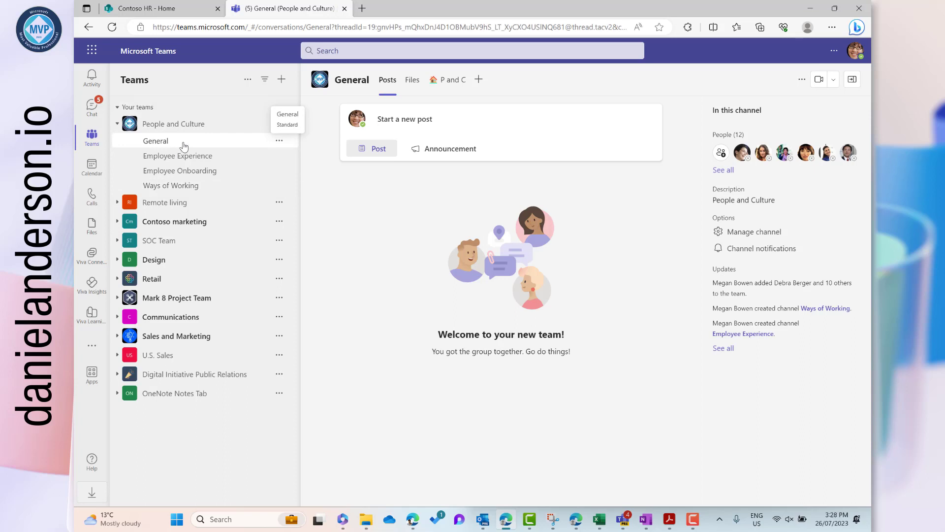
click(412, 81)
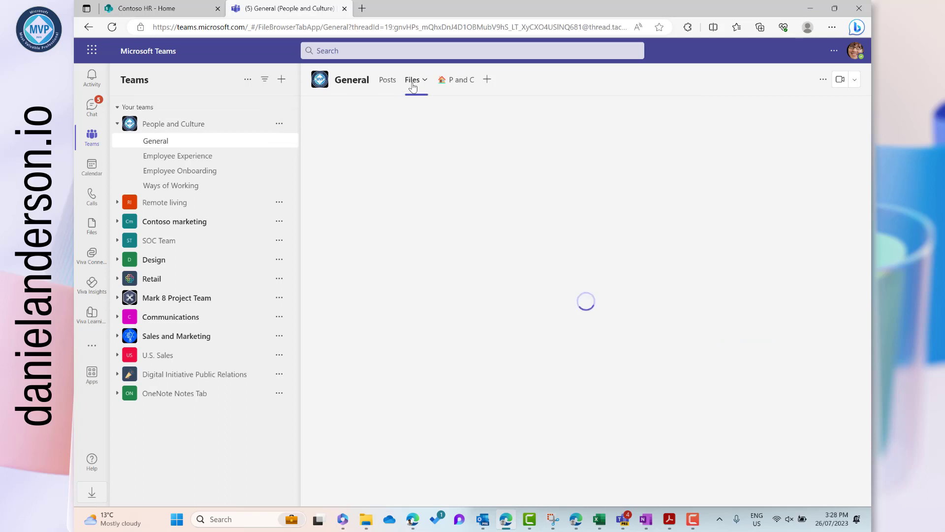
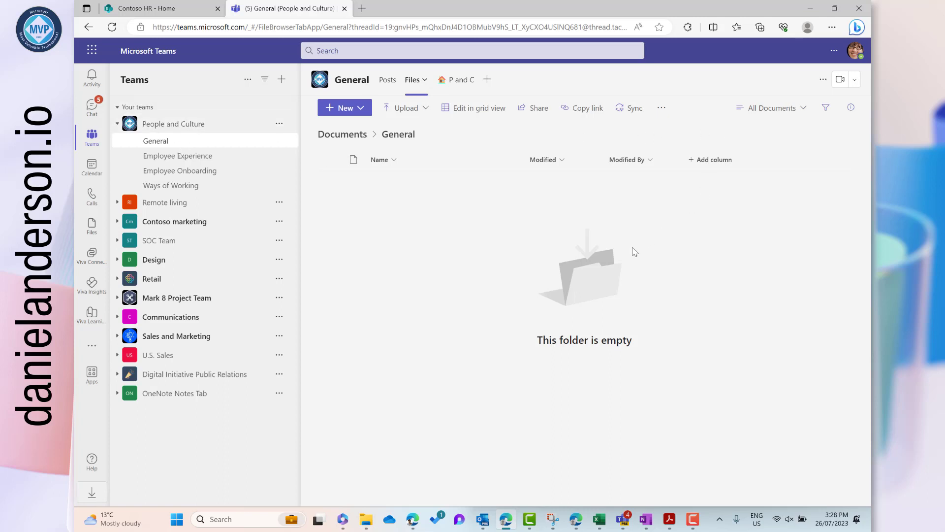
drag(635, 252, 635, 251)
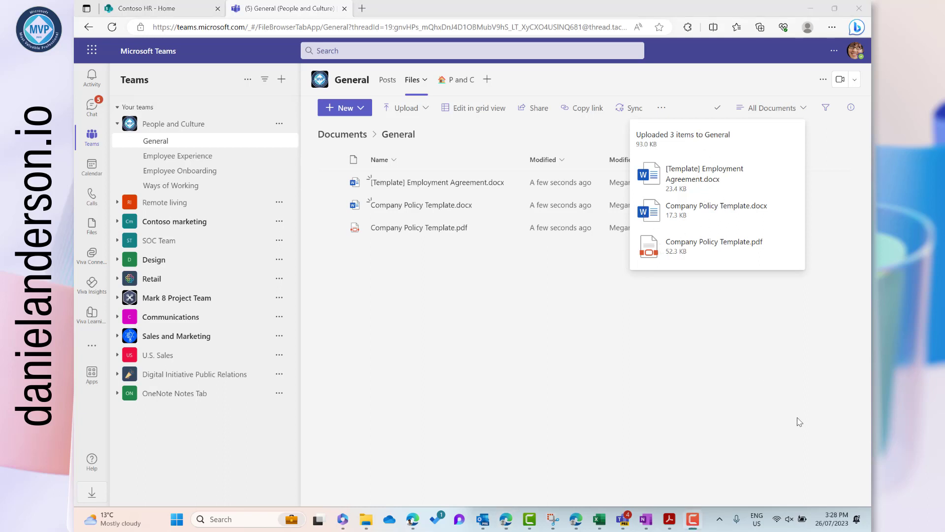
click(396, 289)
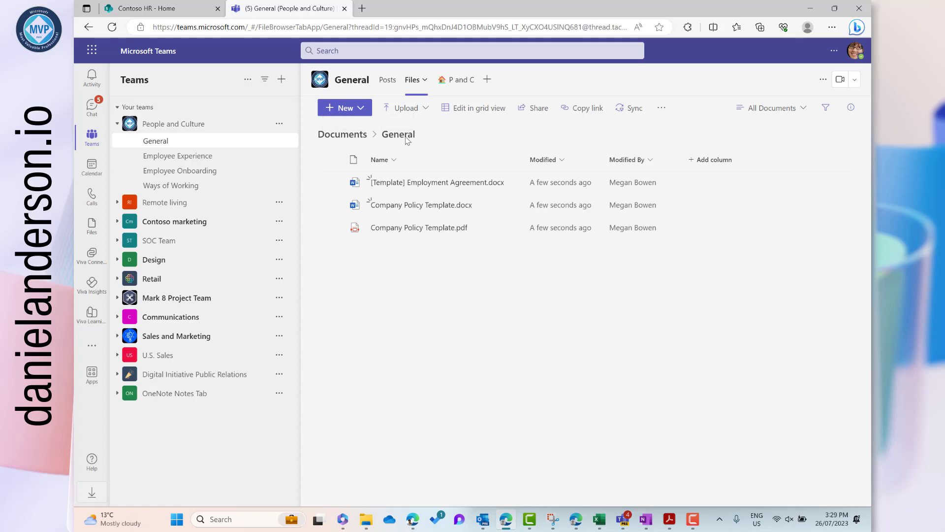
Open the General channel's file folder in SharePoint and dismiss the site design offer
click(660, 109)
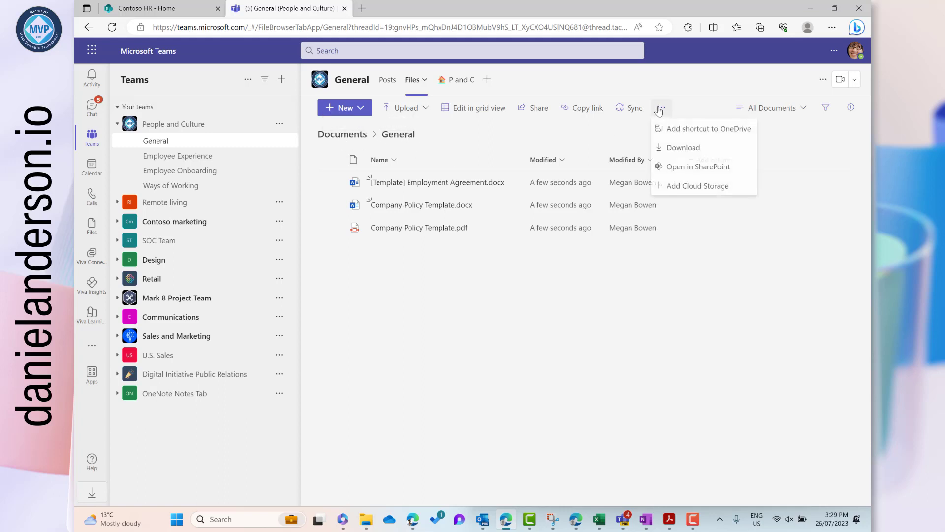
click(688, 170)
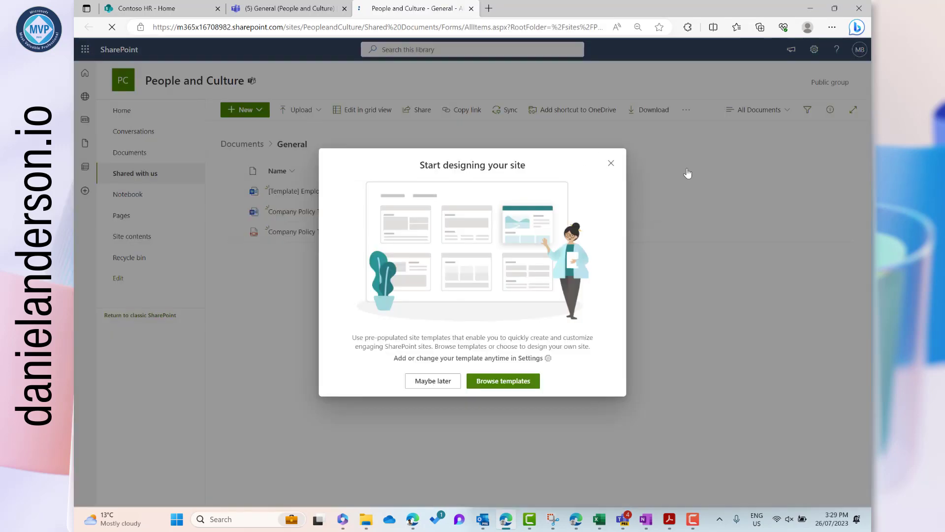
click(611, 163)
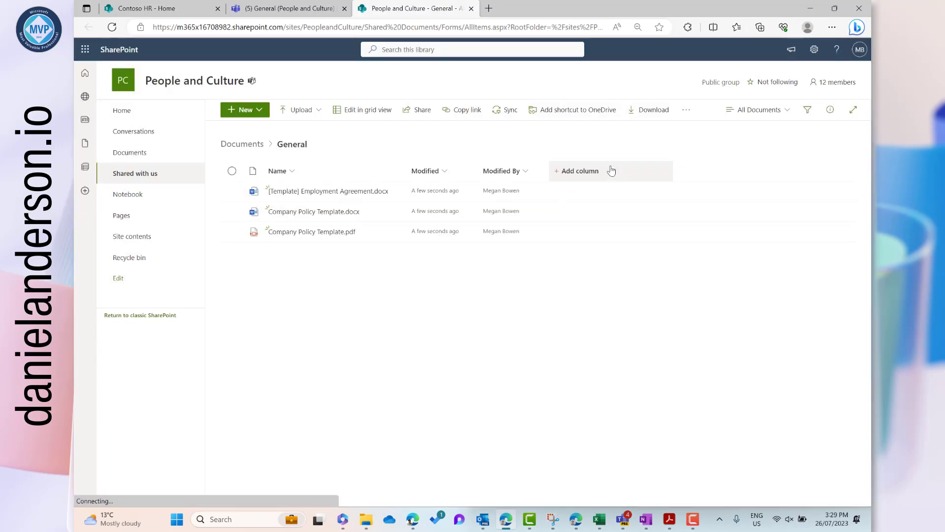
Compare the folders in the People and Culture site's Documents library with the team's channels in Teams
click(146, 158)
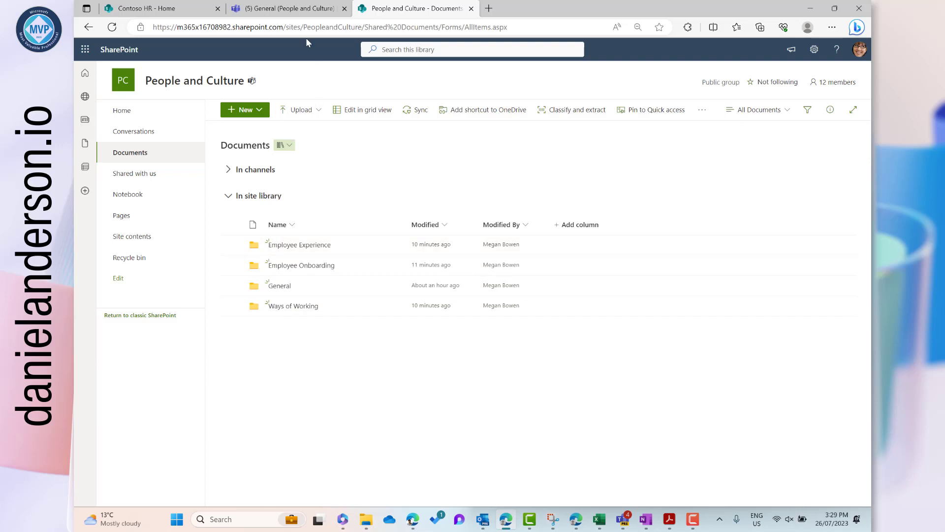
click(288, 8)
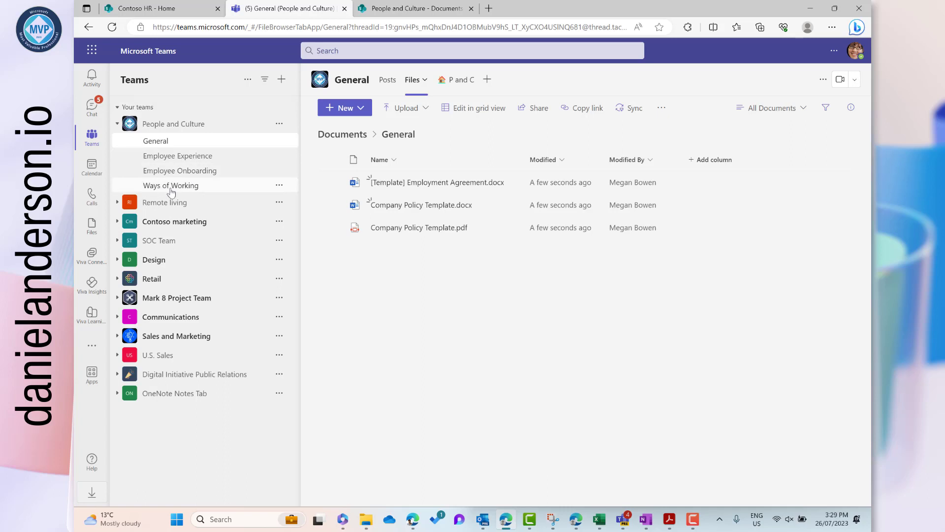
click(400, 16)
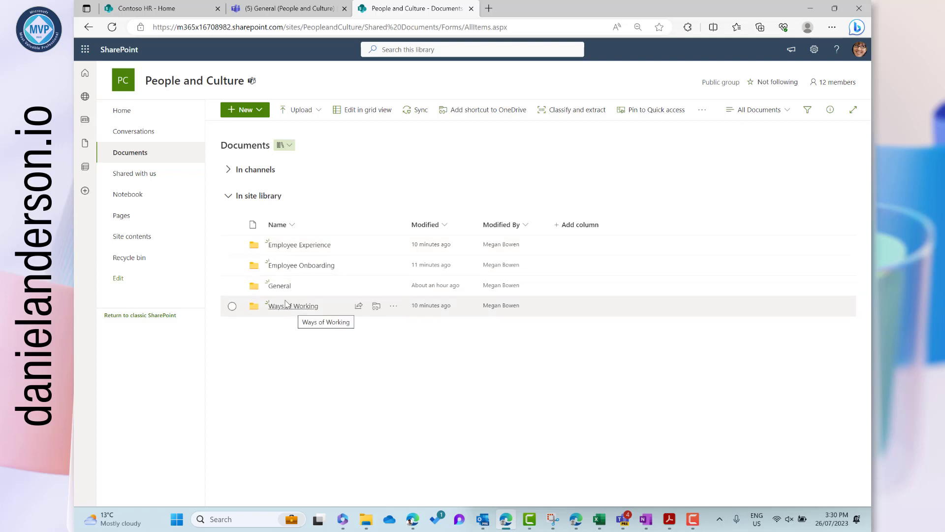
Open the library's General folder, and in File Explorer open the _demo docs folder from OneDrive
click(279, 285)
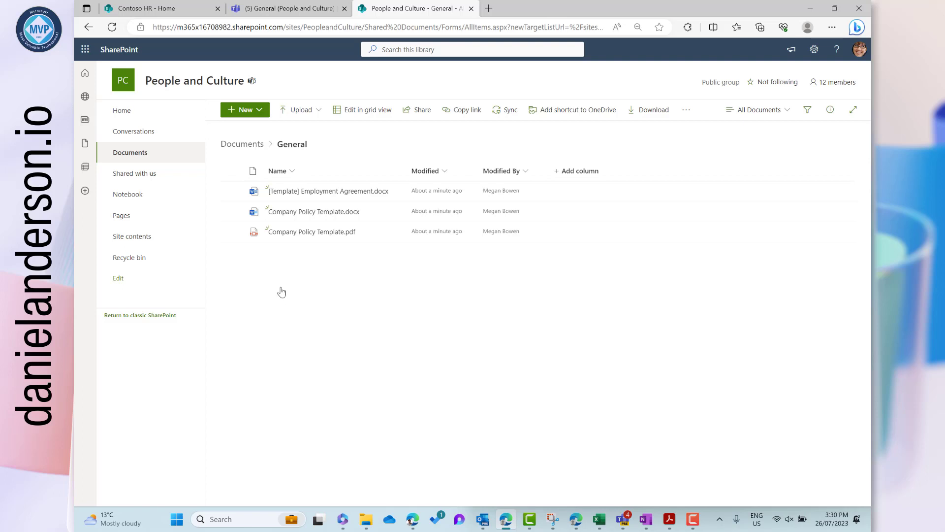
click(377, 518)
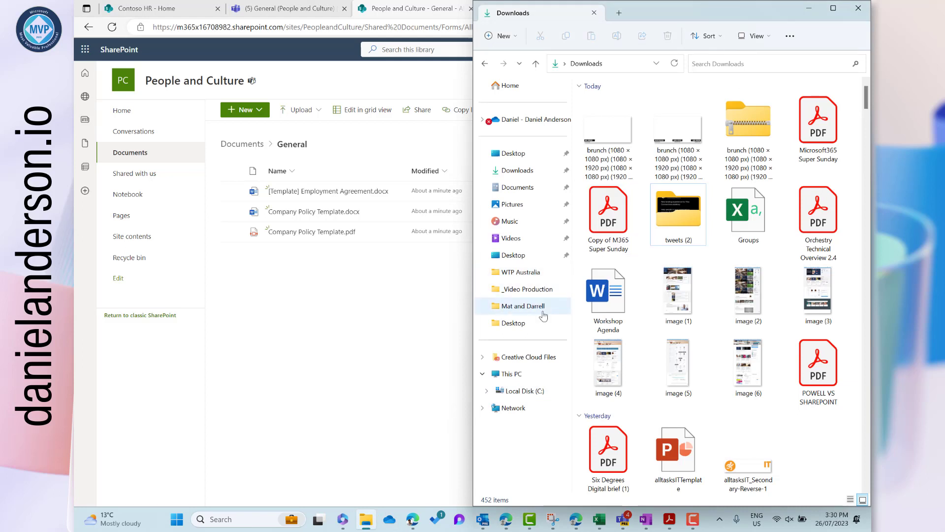
click(537, 120)
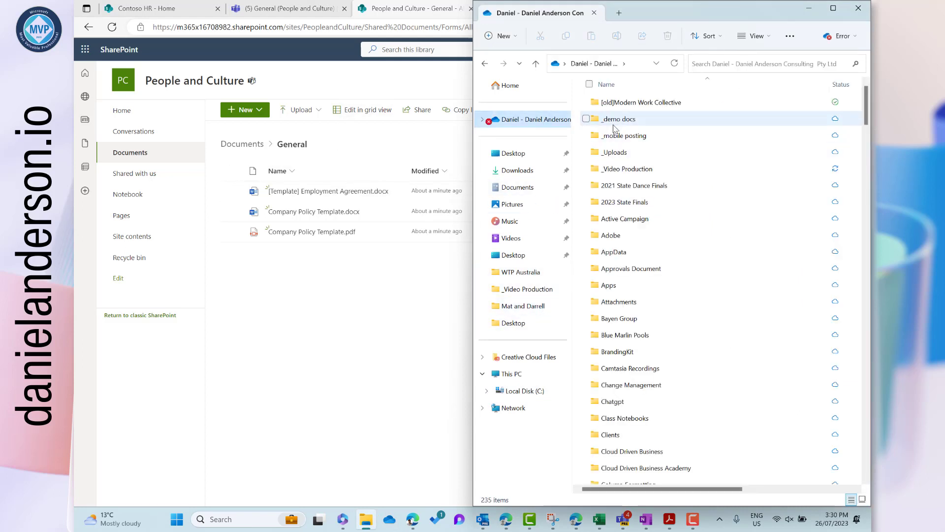
click(617, 119)
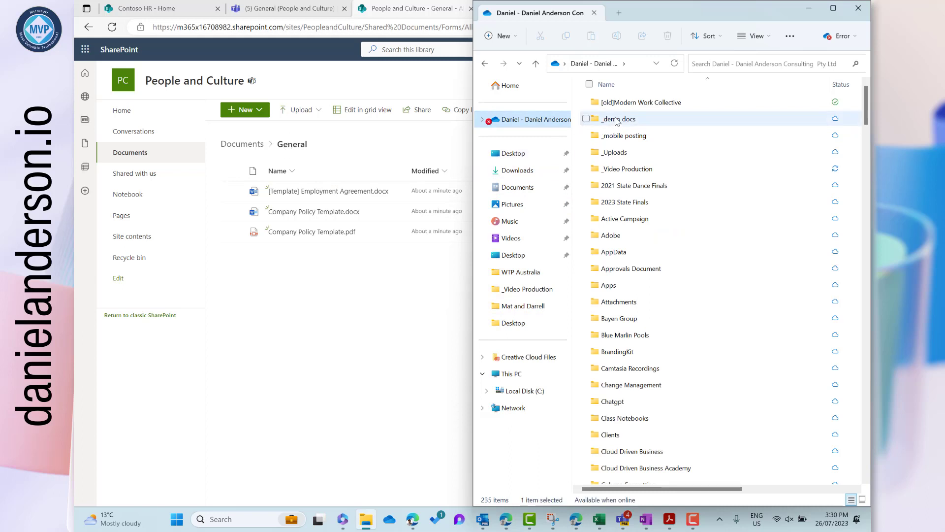
key(Return)
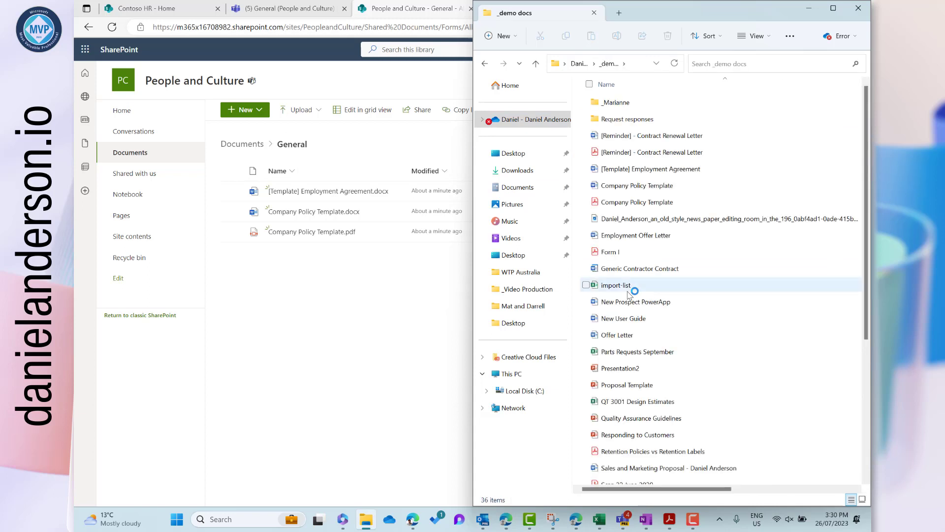
Upload the Proposal Template presentation from _demo docs to the SharePoint General folder and dismiss the upload notification
click(620, 385)
ctrl+click(618, 370)
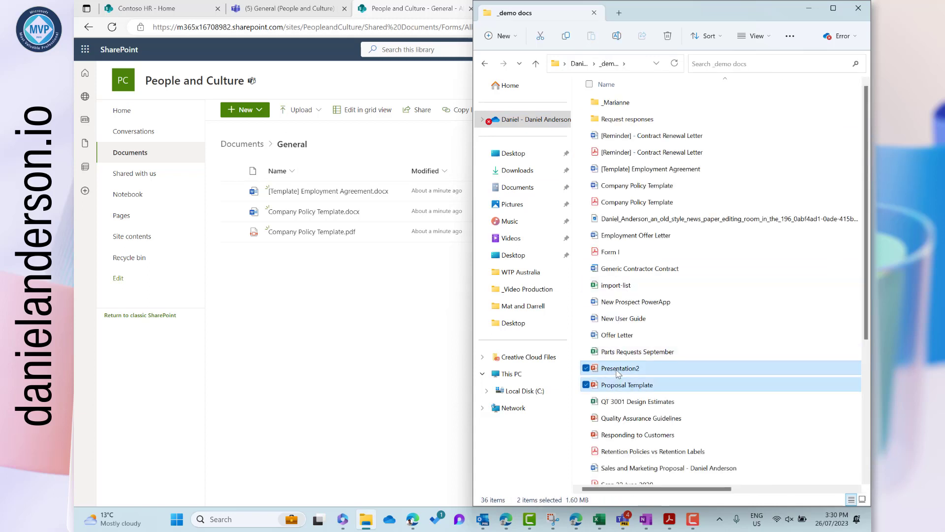
key(Return)
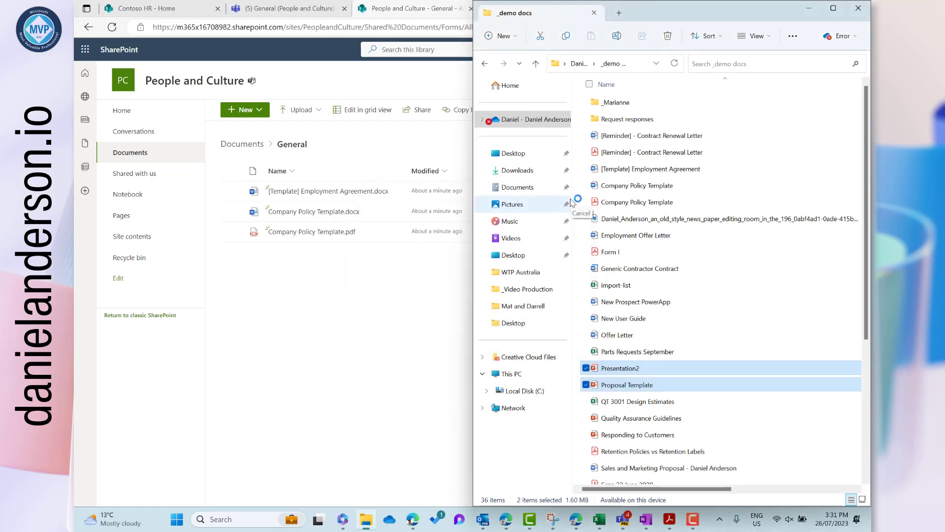
click(668, 390)
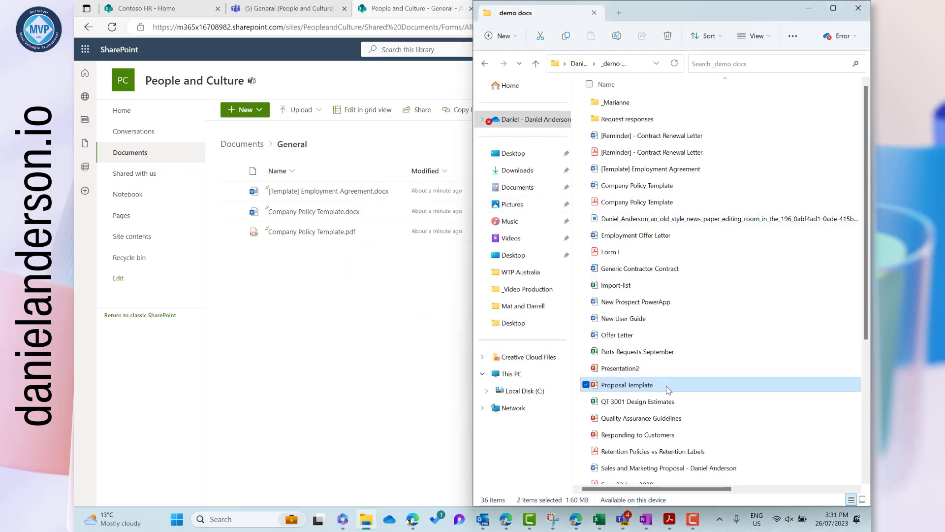
drag(668, 390, 375, 370)
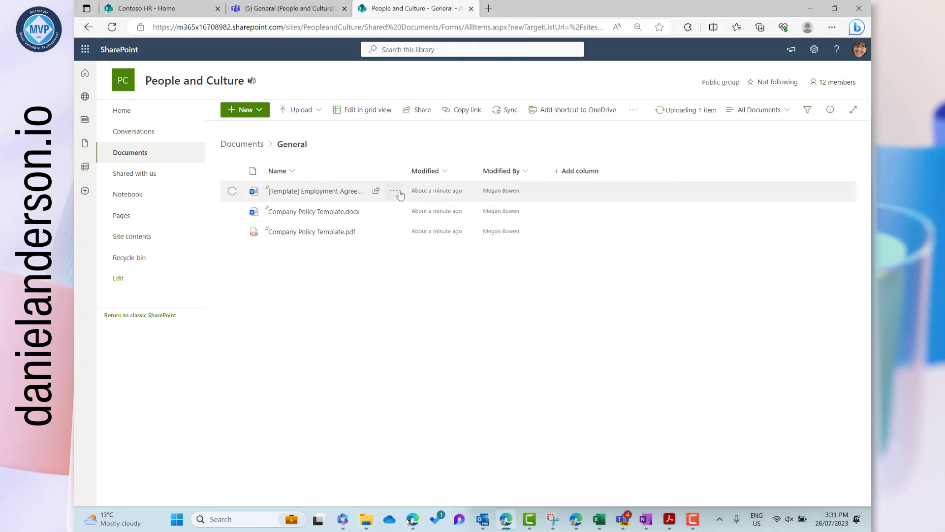
click(687, 110)
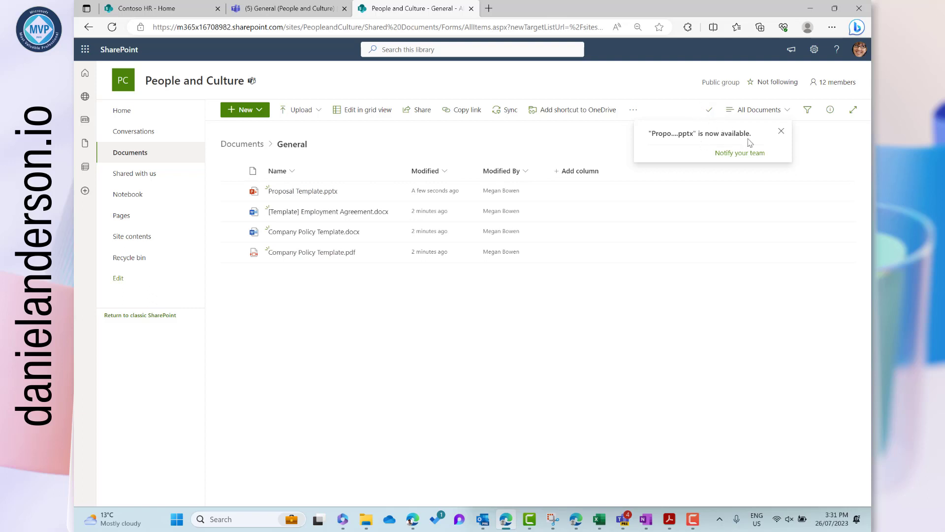
click(782, 130)
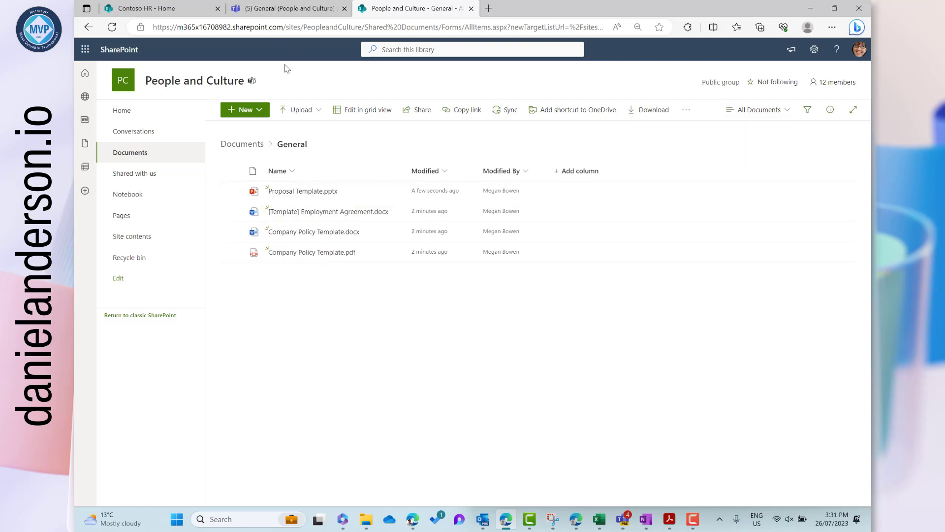
Check the General channel's files in Teams for the uploaded presentation, and view the Employee Experience channel's files
click(284, 10)
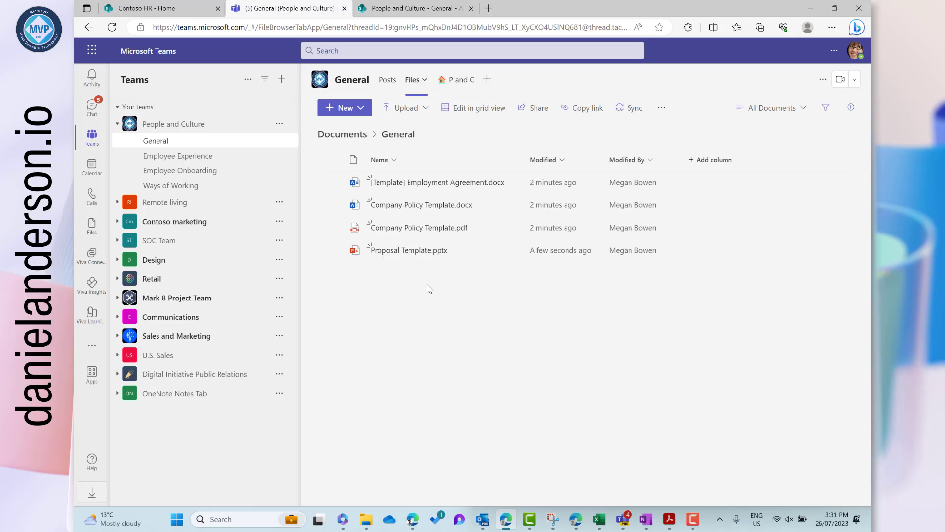
click(192, 163)
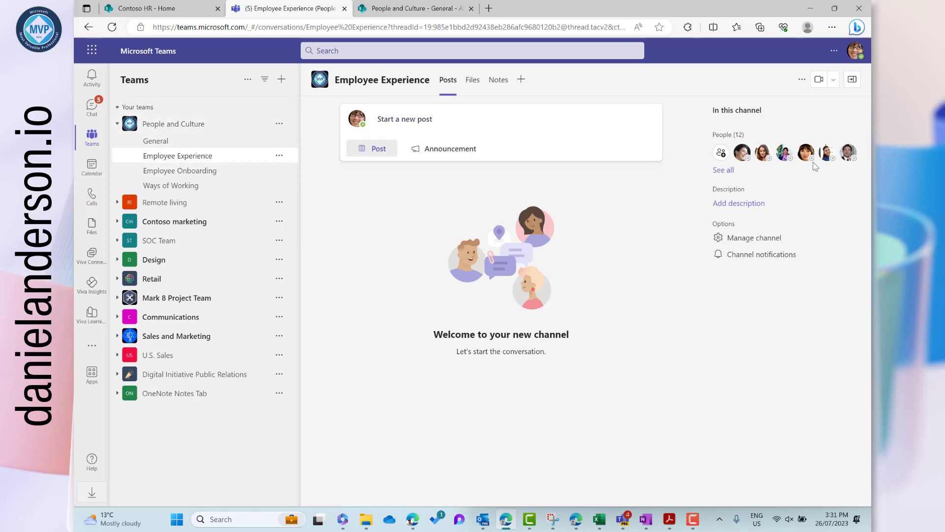
click(475, 85)
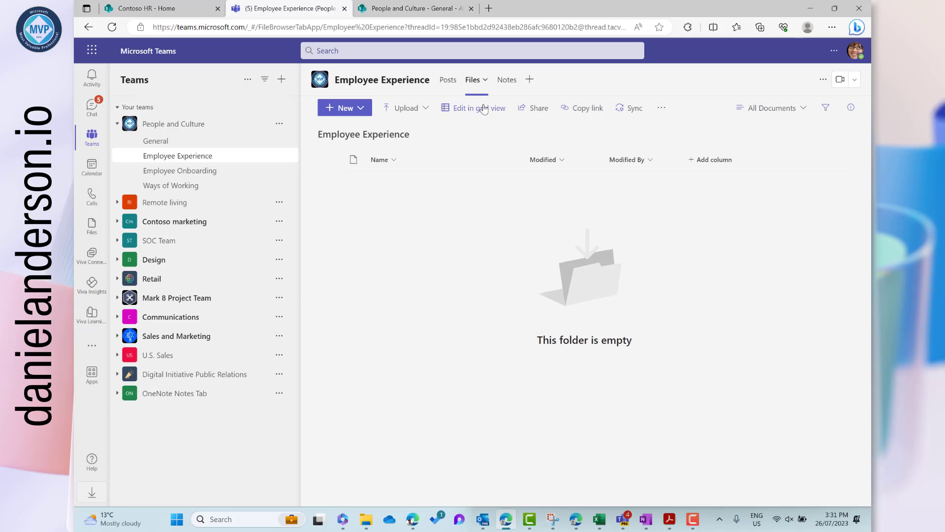
Open the Employee Experience folder in the People and Culture site's Documents library in SharePoint
click(430, 9)
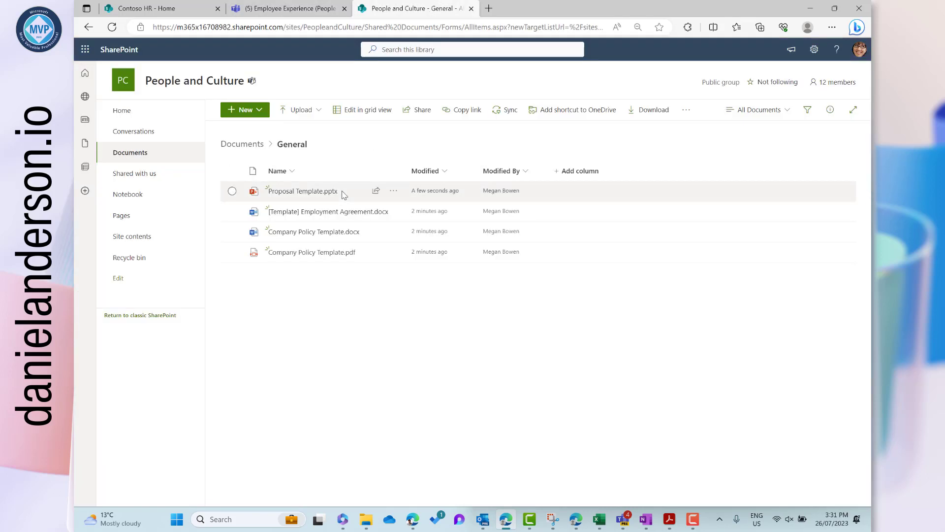
click(242, 144)
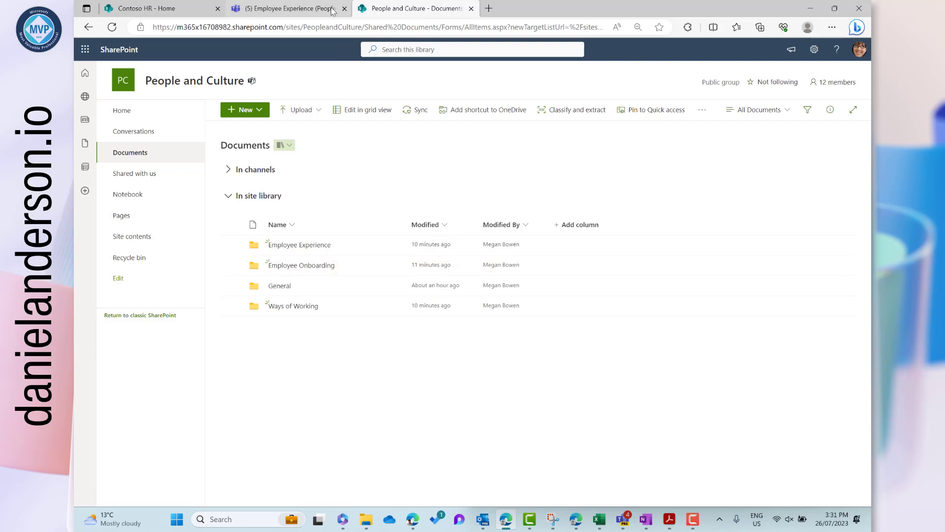
click(290, 8)
click(403, 11)
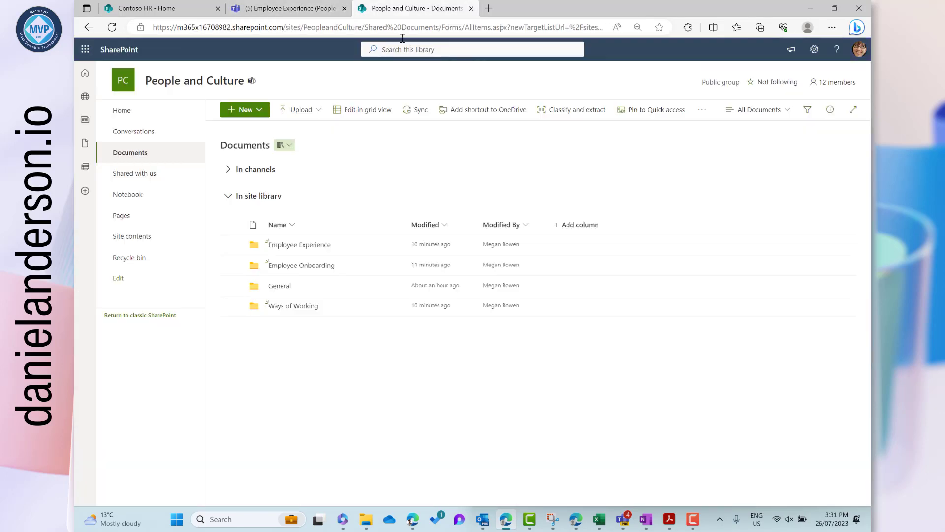
click(322, 244)
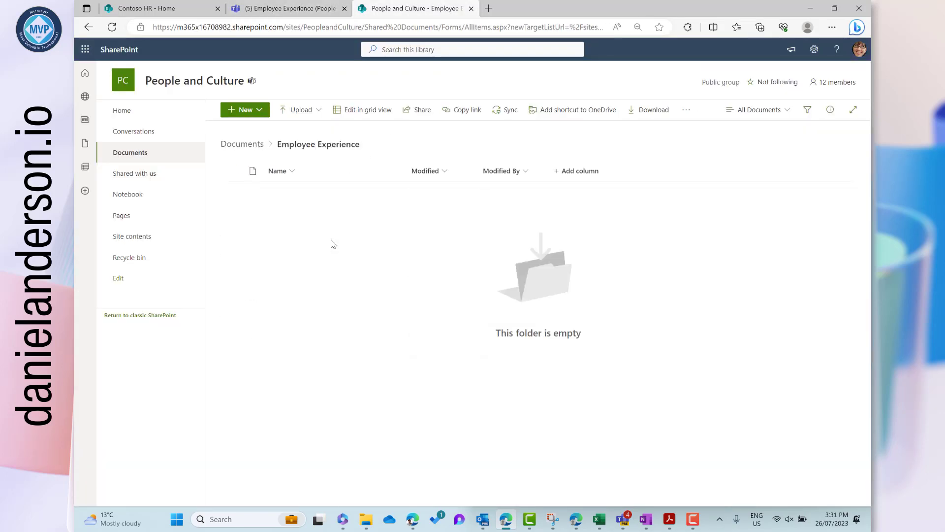
Create a folder named Experience inside the Employee Experience folder in SharePoint
click(260, 109)
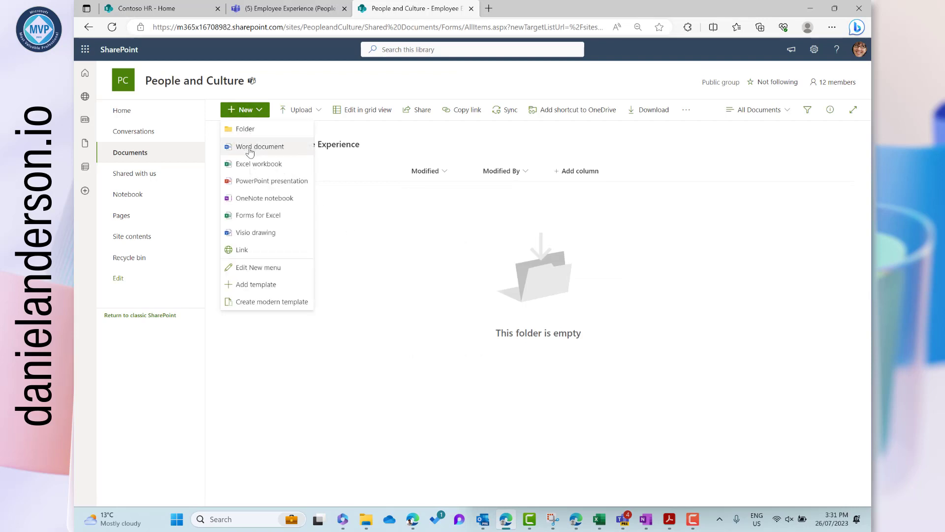
click(255, 129)
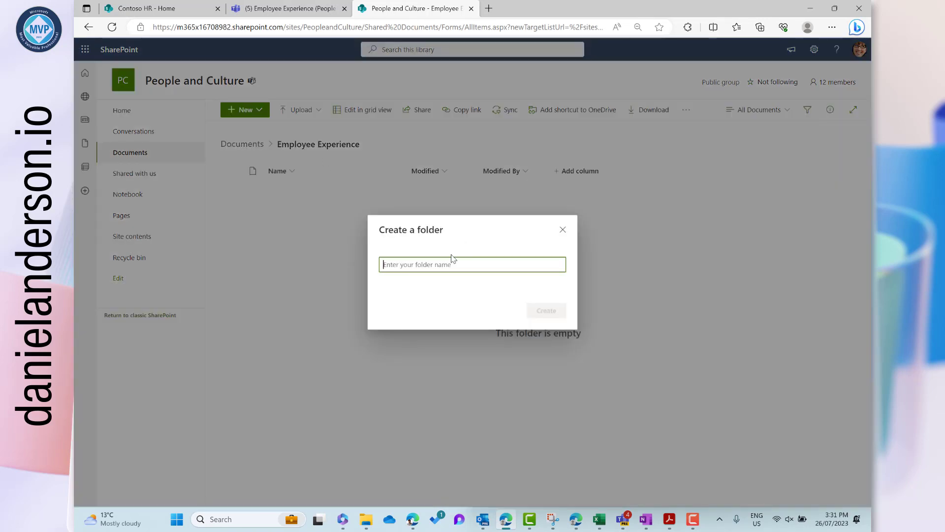
text(Experience)
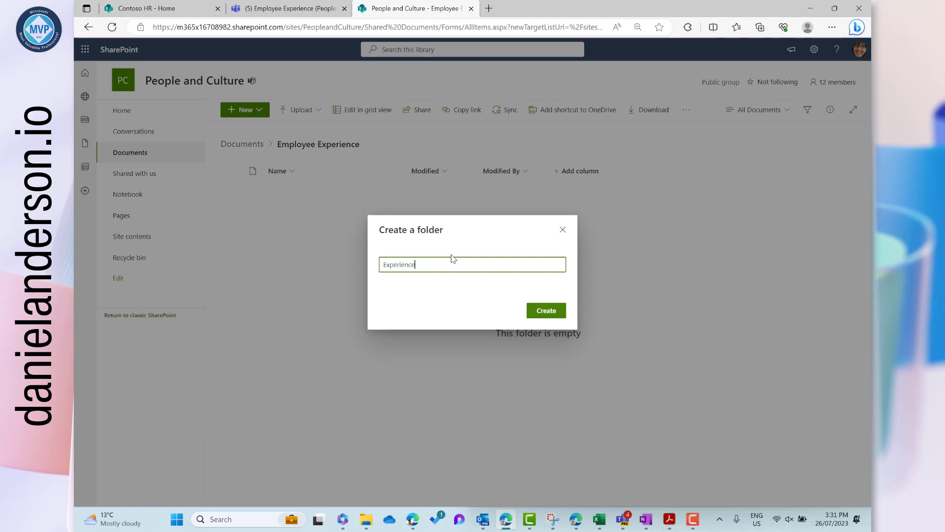
click(551, 311)
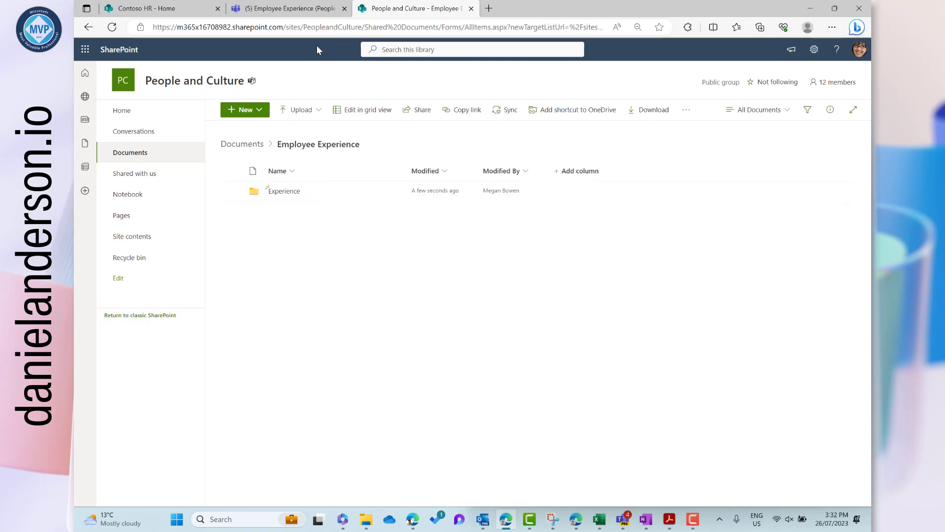
In Teams, create a folder named From Teams in the Employee Experience channel's files
click(291, 7)
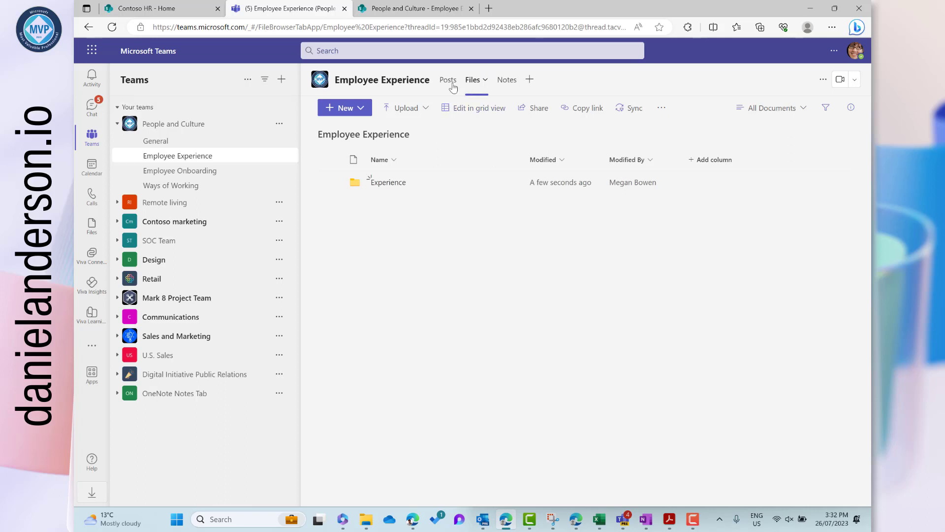
click(358, 109)
click(351, 138)
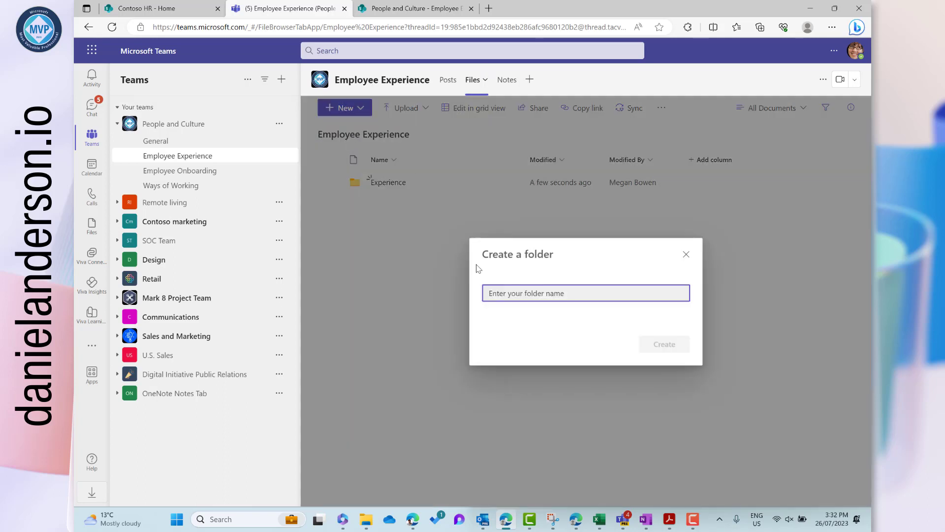
text(From Teams)
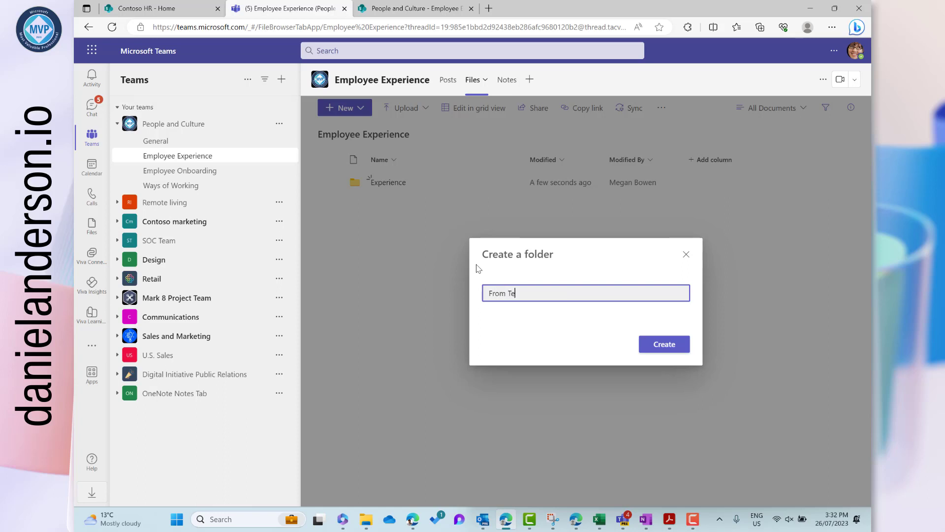
click(674, 345)
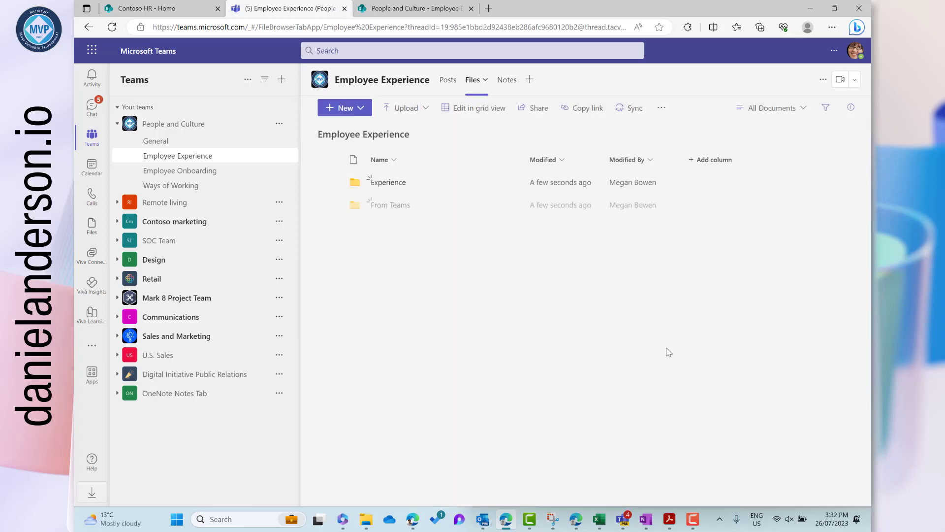
Compare the Employee Experience files in SharePoint and Teams, then open the People and Culture site's home page and dismiss the Next steps pane
click(372, 12)
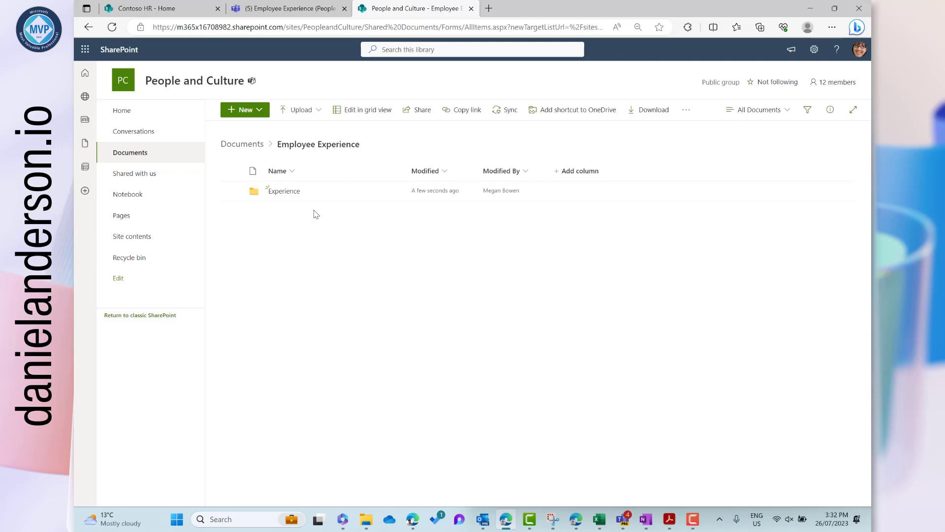
click(289, 10)
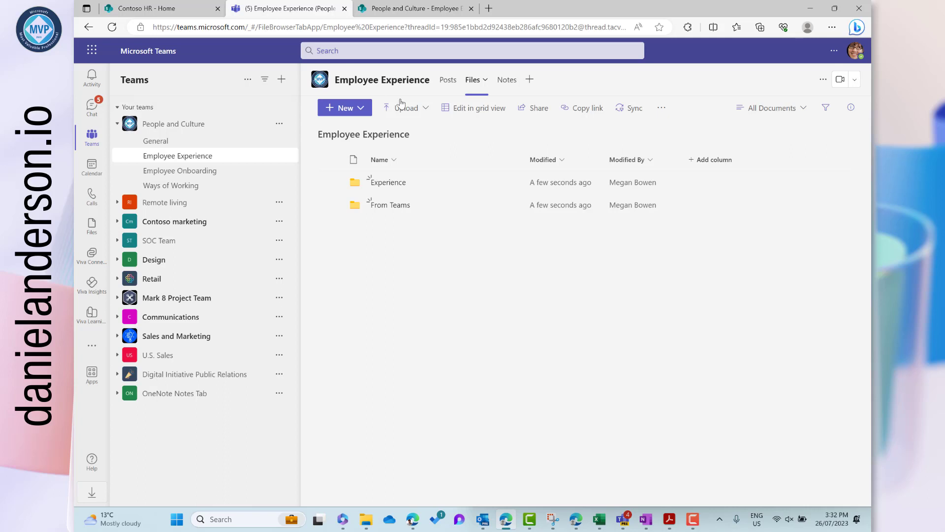
click(431, 10)
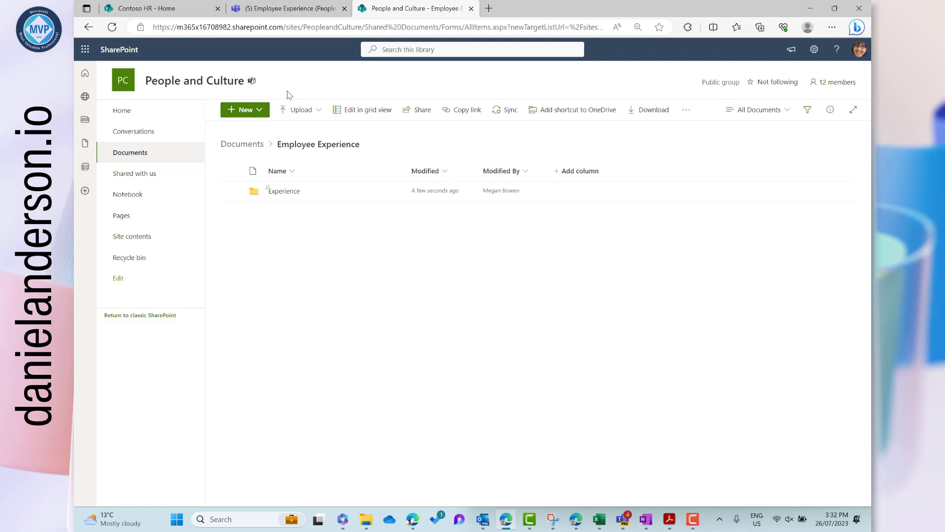
click(134, 118)
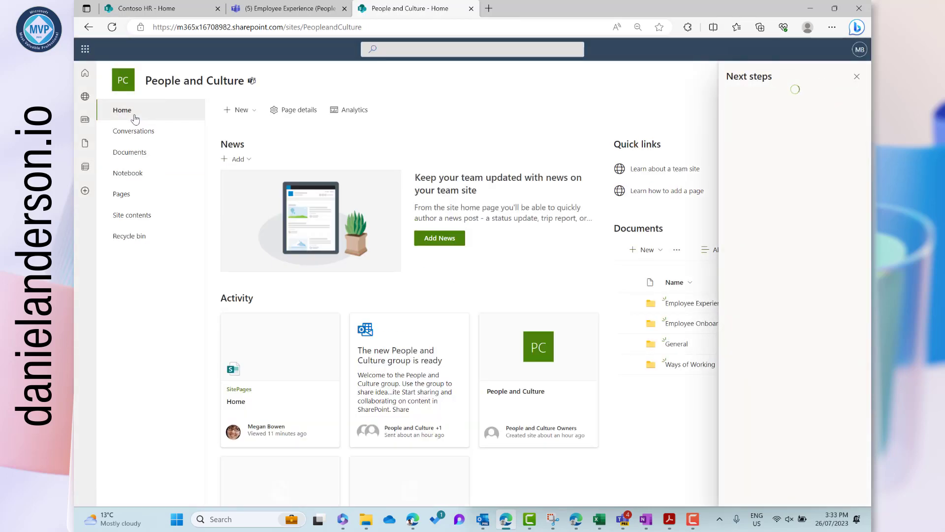
click(856, 77)
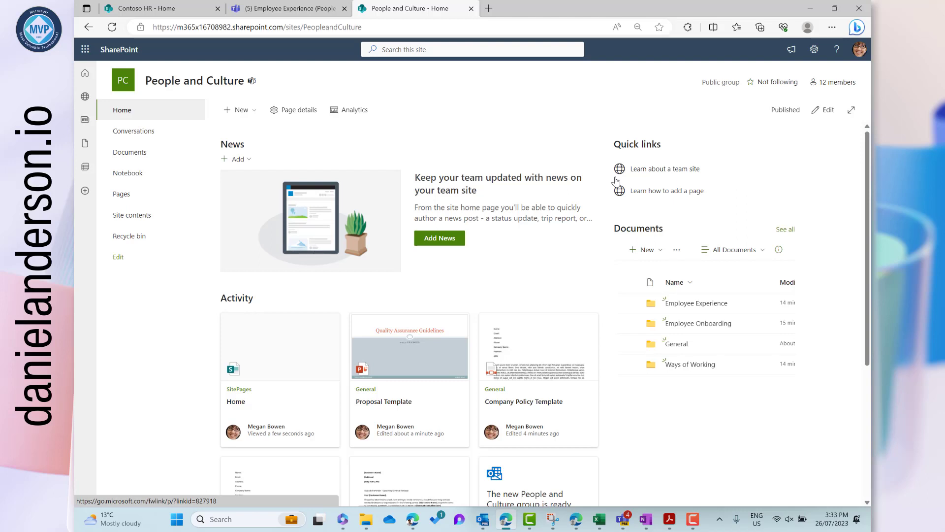
View the P and C page in the General channel in Teams, and look over the apps available as channel tabs
click(298, 13)
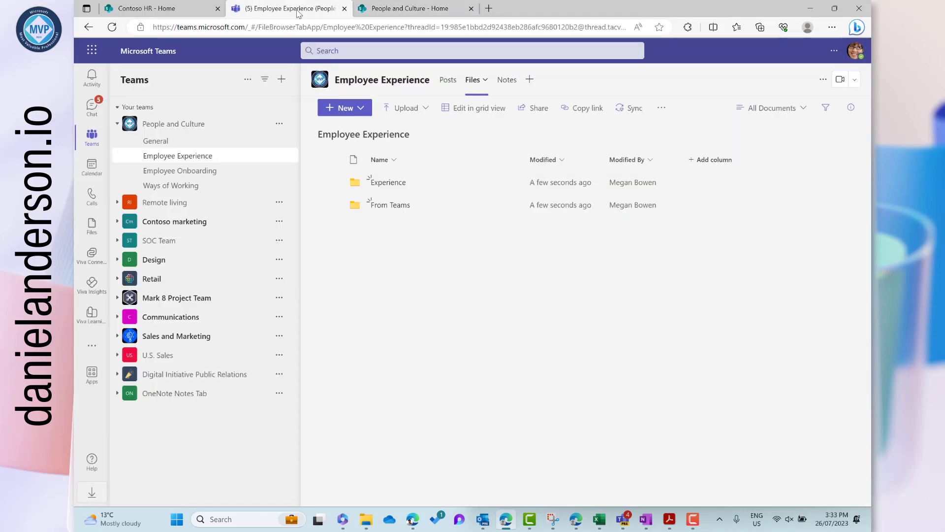
click(163, 141)
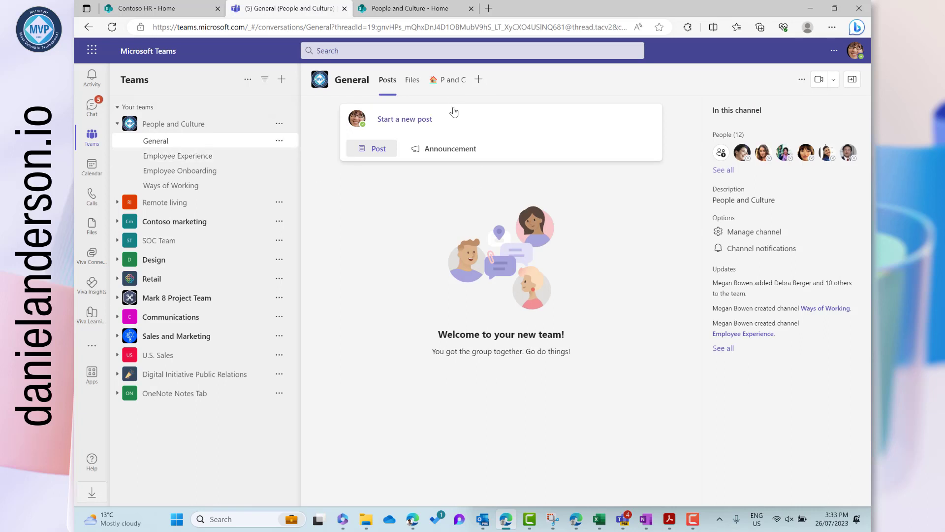
click(451, 87)
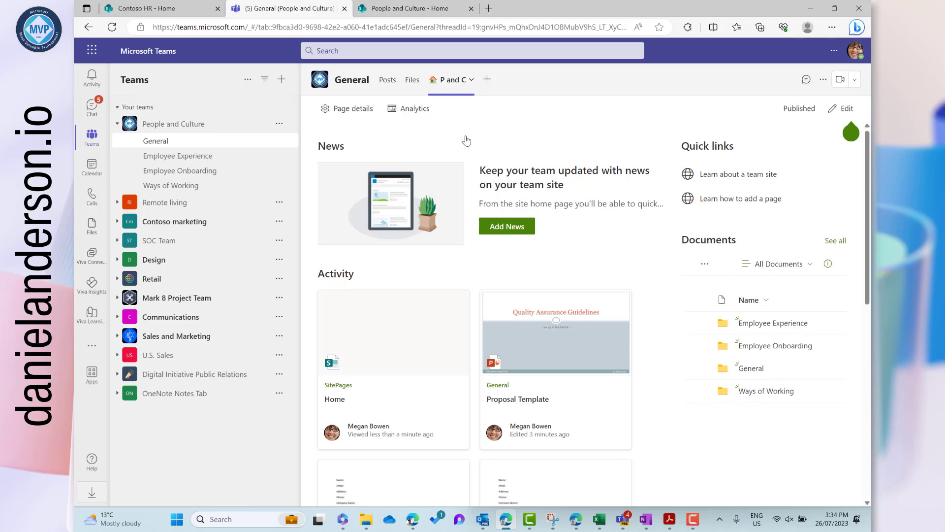
click(488, 80)
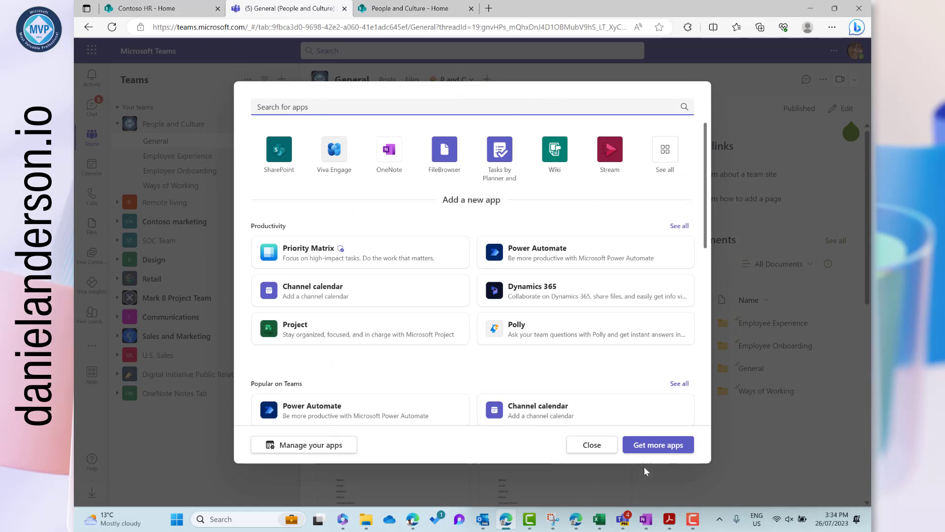
click(592, 445)
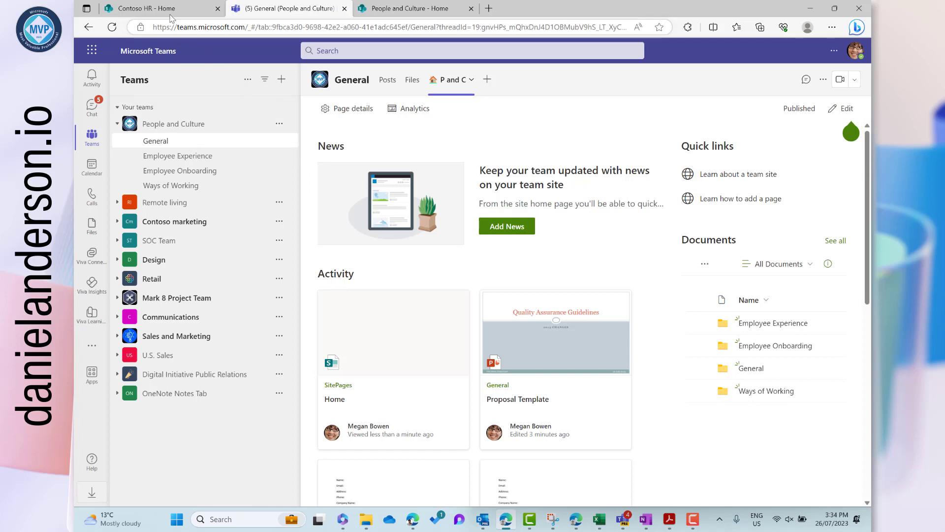
Switch to the Contoso HR SharePoint site and review its home page from the quick links to the help contacts
mouse_move(170, 13)
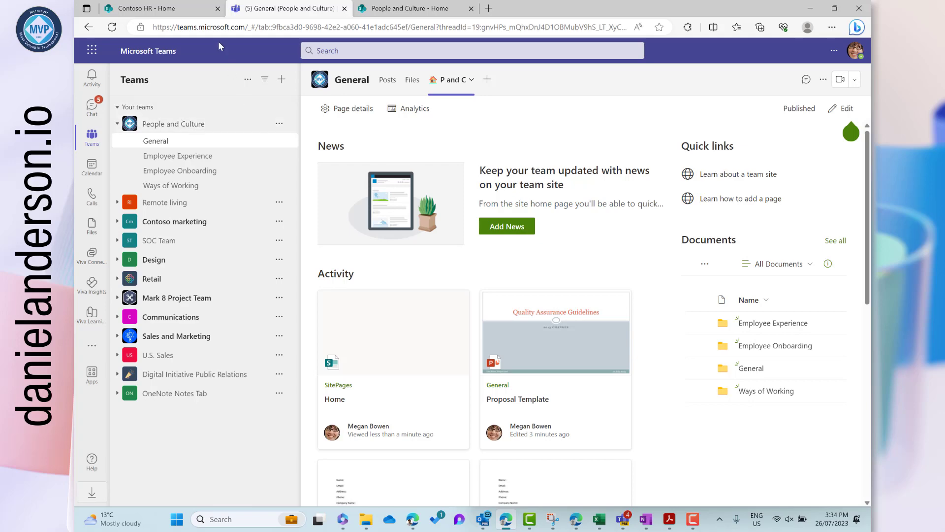
click(148, 8)
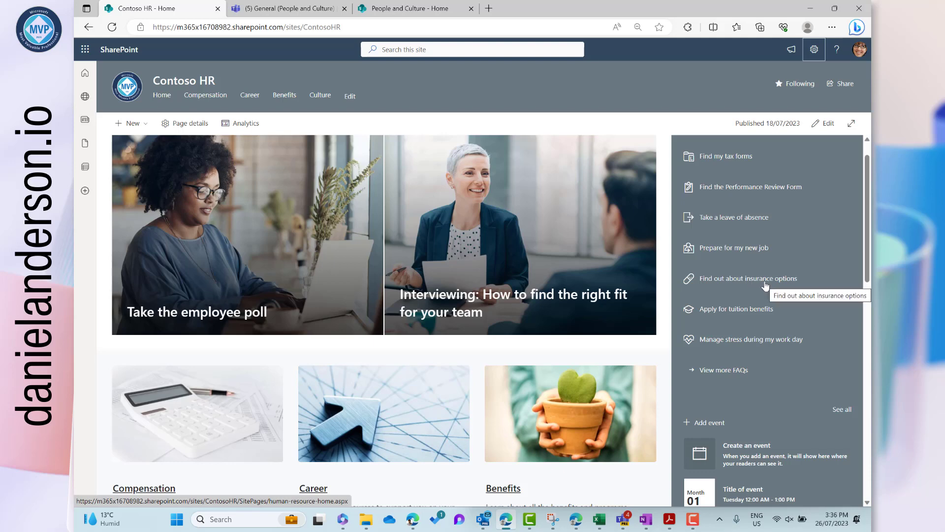
scroll(765, 285, down, 3)
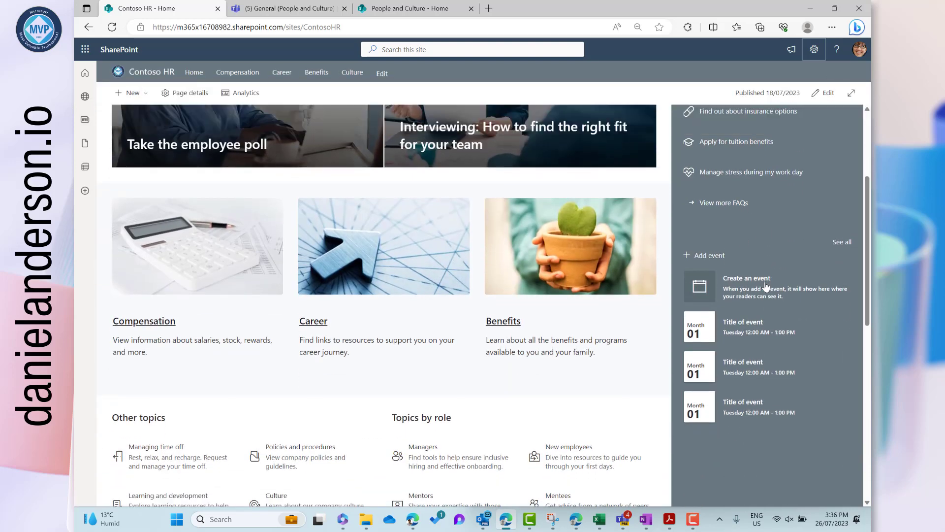
scroll(774, 293, down, 1)
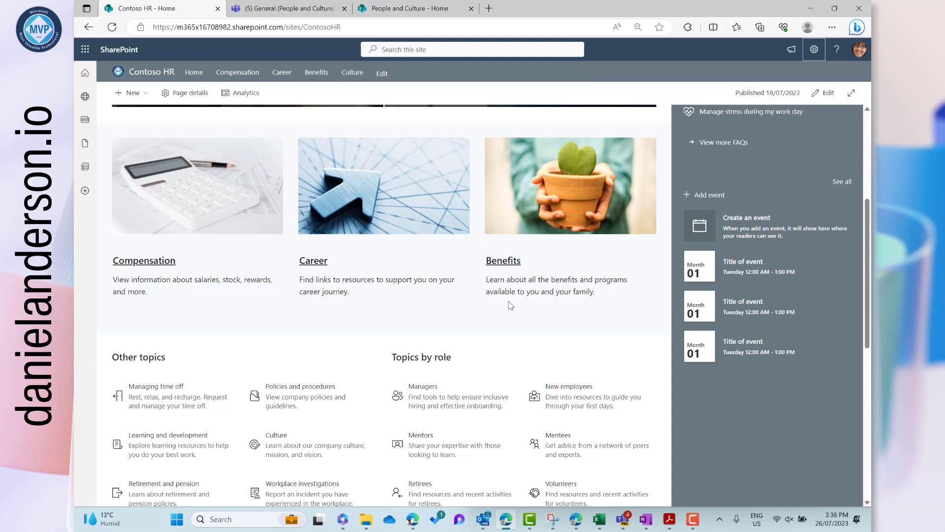
scroll(511, 305, down, 3)
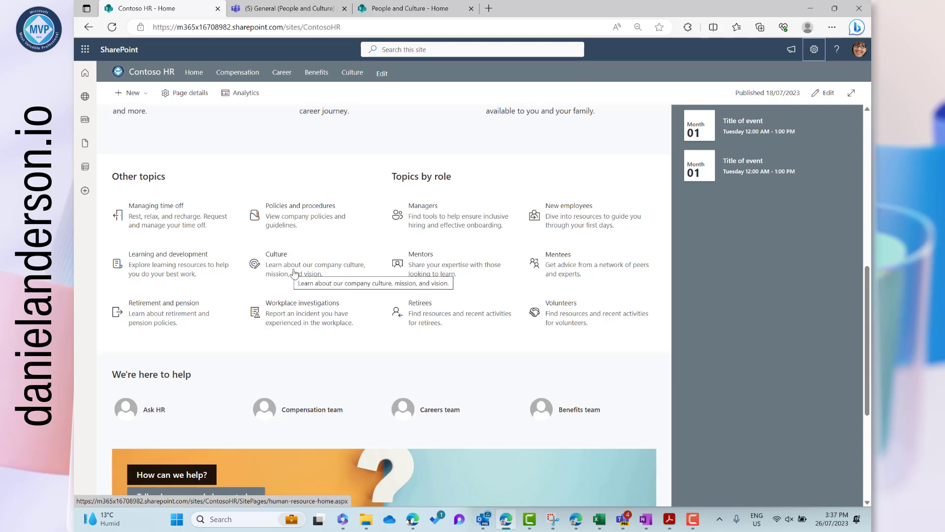
scroll(290, 273, up, 8)
scroll(292, 276, up, 1)
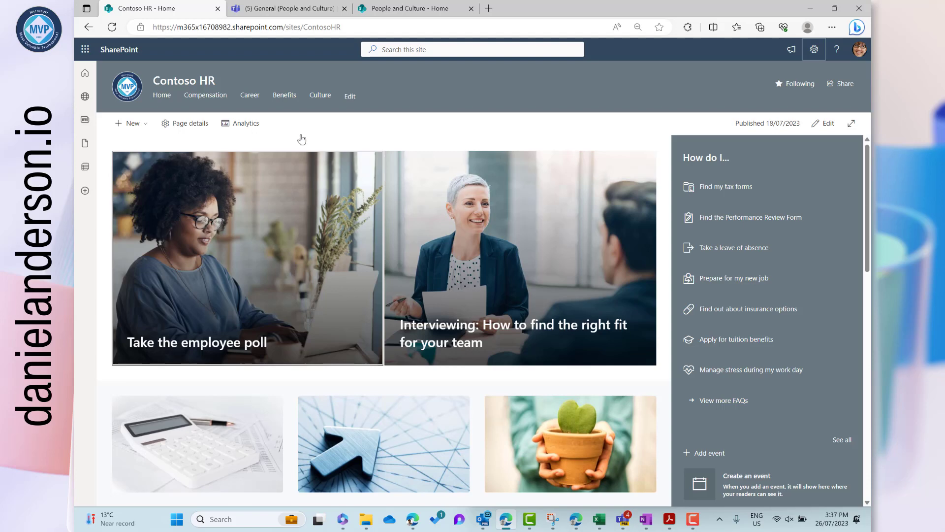
Revisit the General channel's P and C page in Teams, and open the People and Culture site's Documents library in SharePoint
click(309, 14)
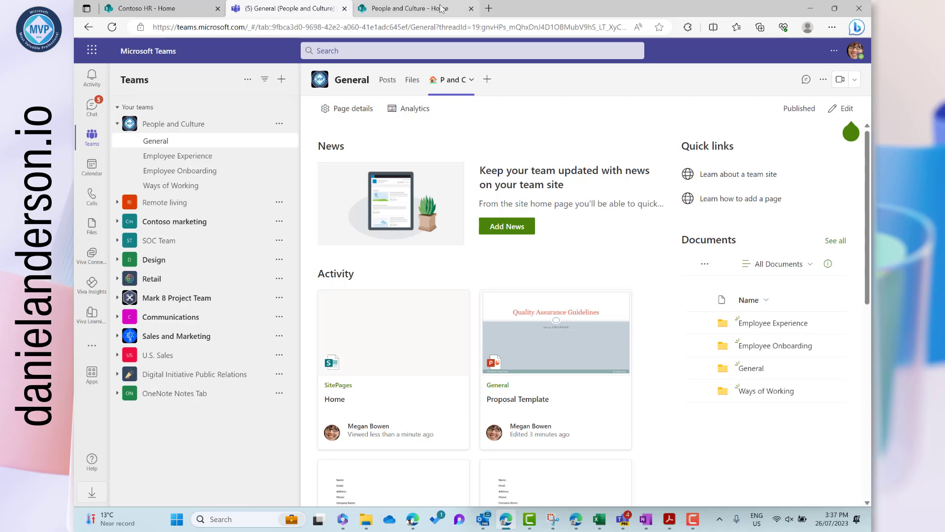
click(442, 8)
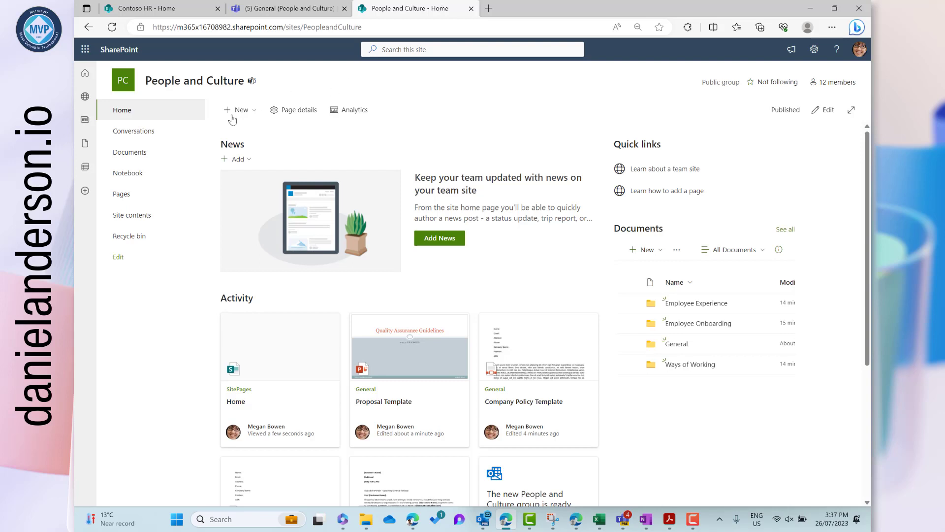
click(149, 154)
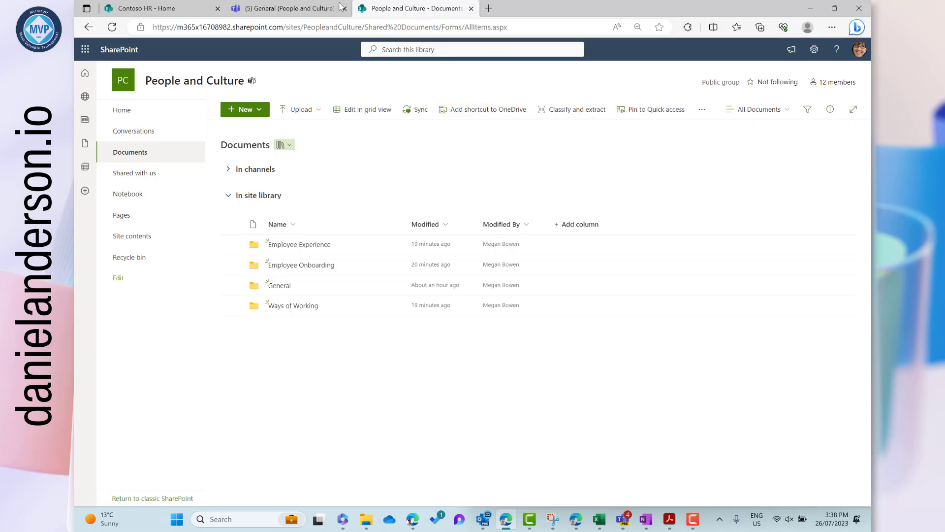
Switch to the General channel in Teams and add the People and Culture site's News page as a SharePoint tab
click(311, 10)
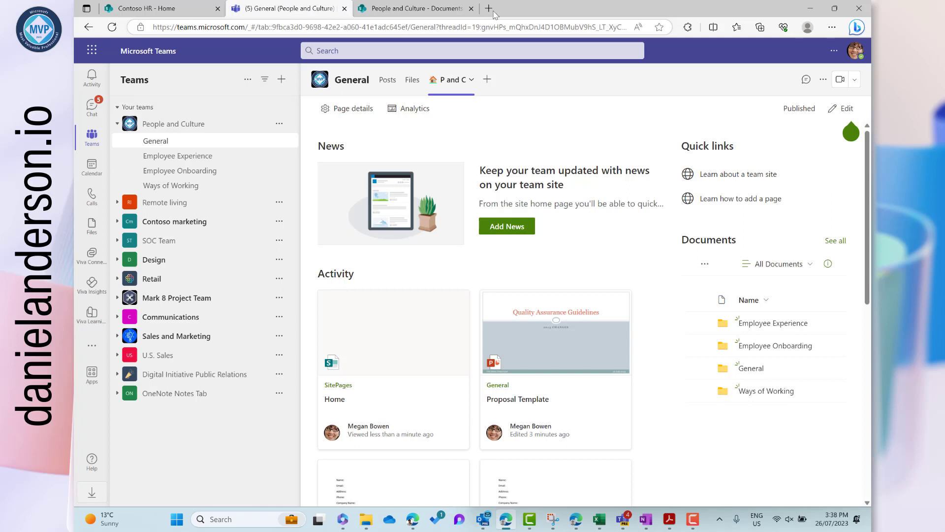
click(485, 83)
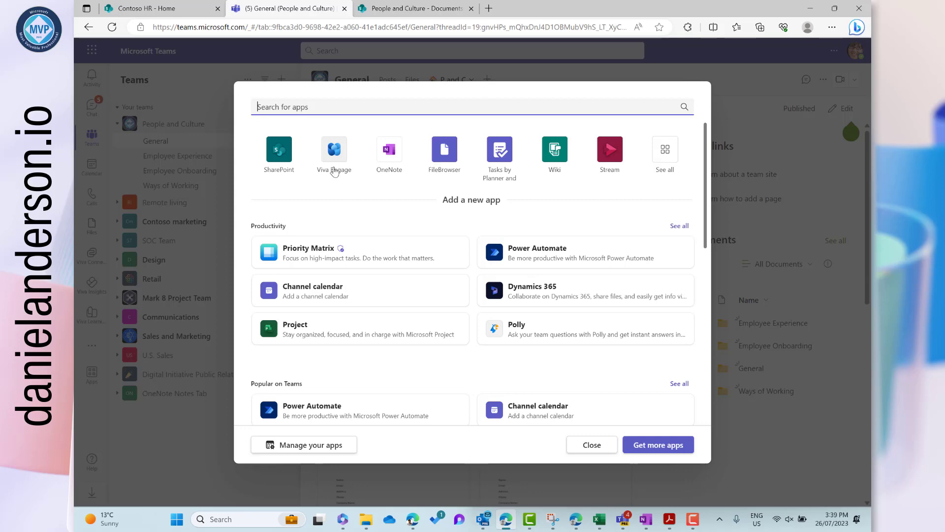
click(279, 153)
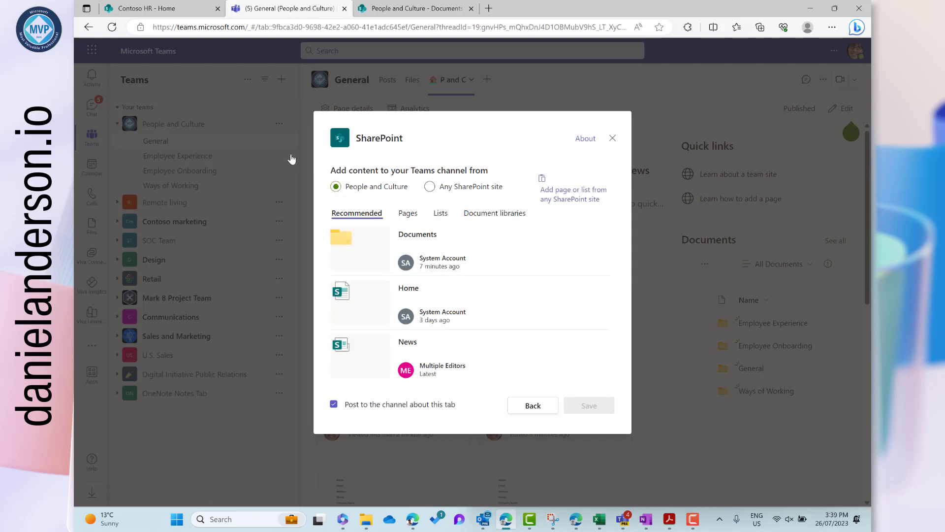
click(407, 214)
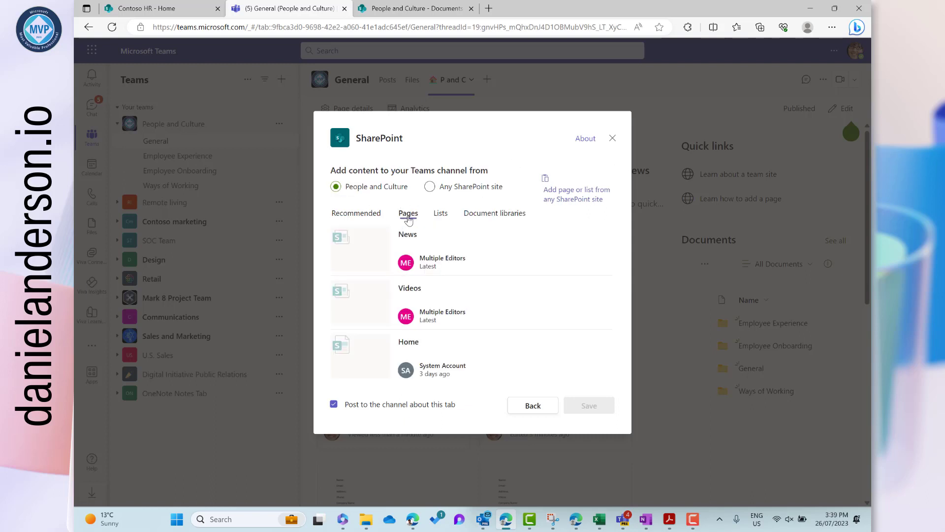
click(496, 254)
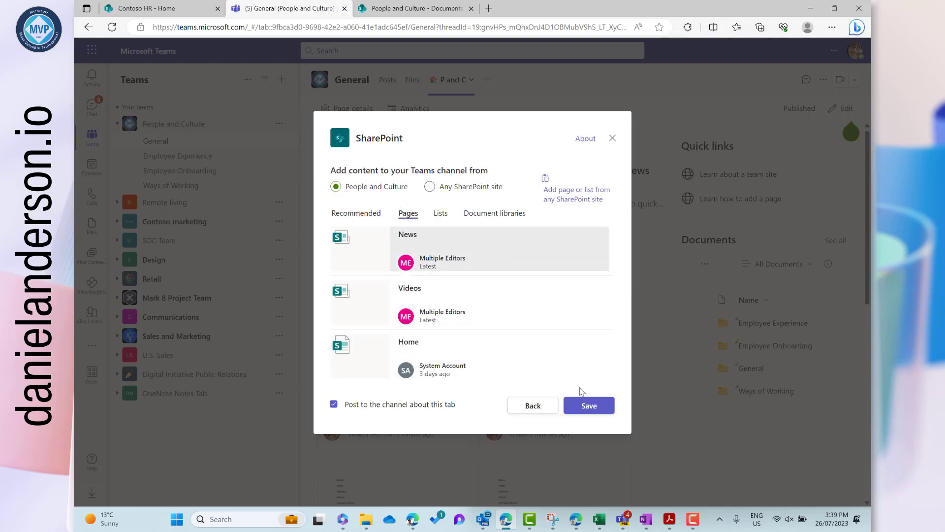
click(582, 407)
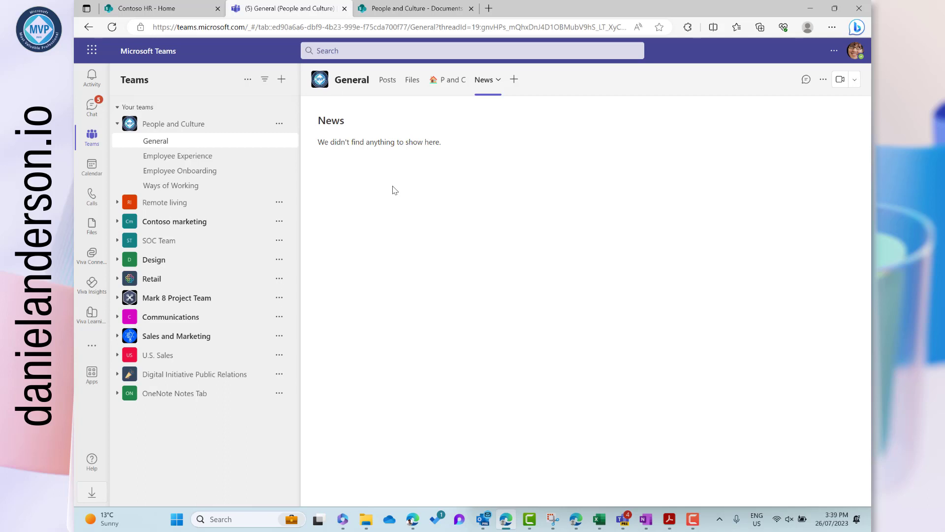
Add the People and Culture site's Videos page to the General channel as another SharePoint tab
click(514, 87)
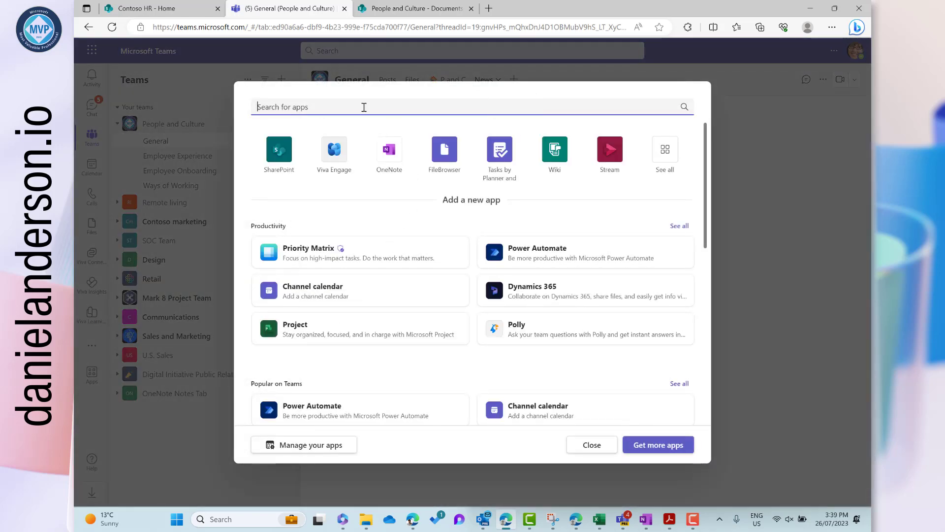
click(289, 158)
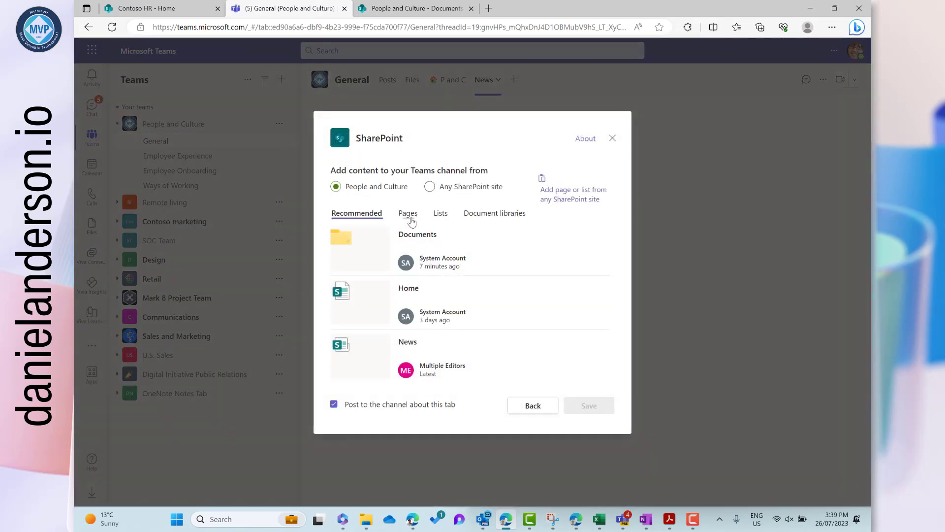
click(411, 219)
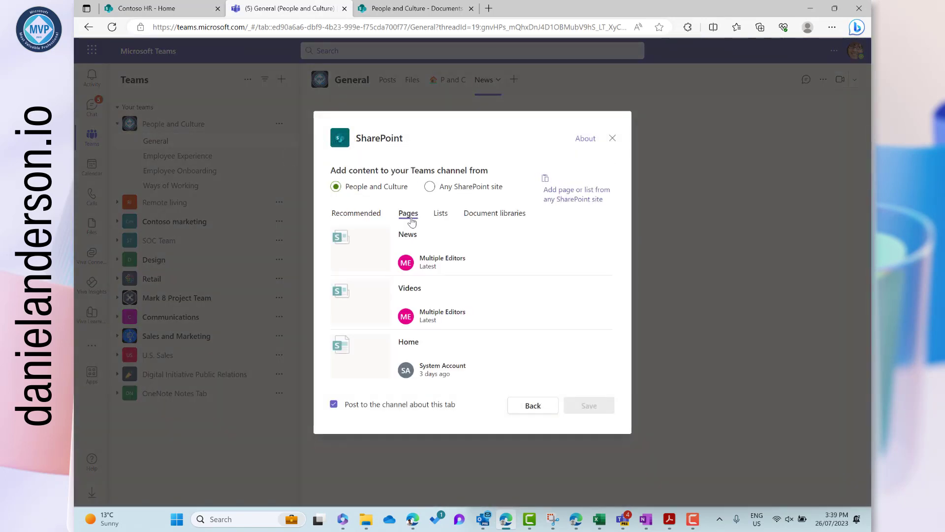
click(444, 306)
click(576, 408)
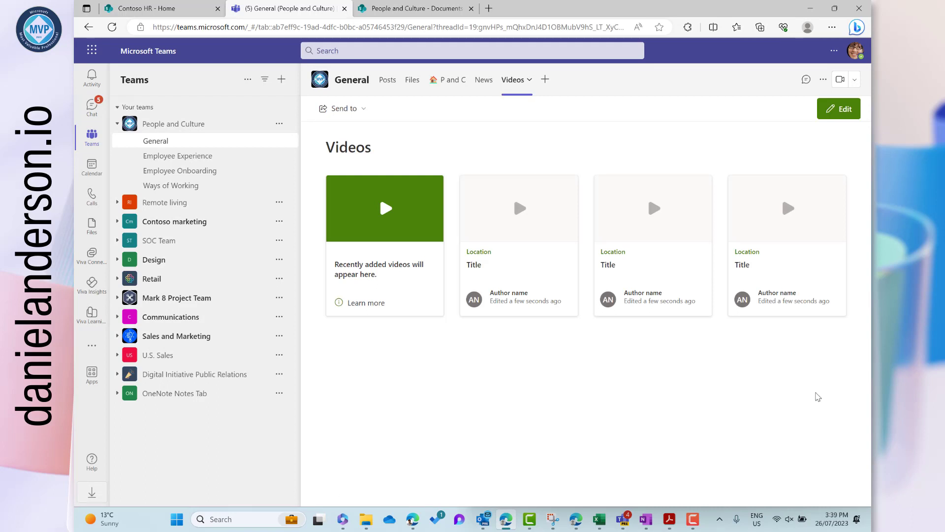
Switch to the Contoso HR SharePoint site and start a new news post from its home page
click(394, 12)
click(175, 10)
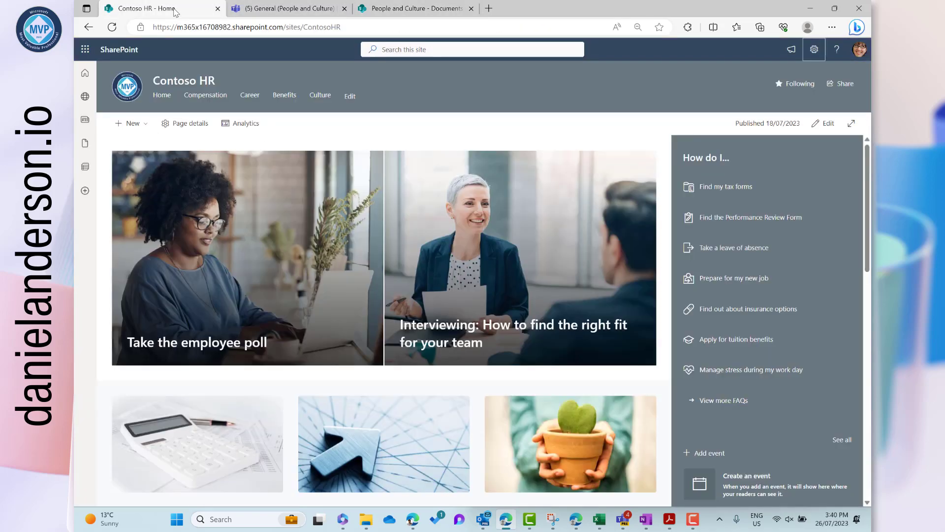
click(129, 123)
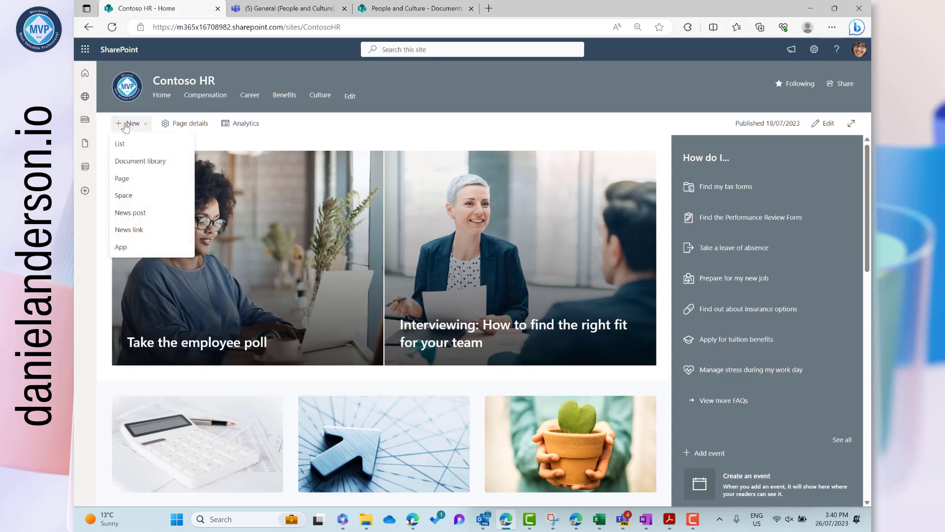
click(131, 215)
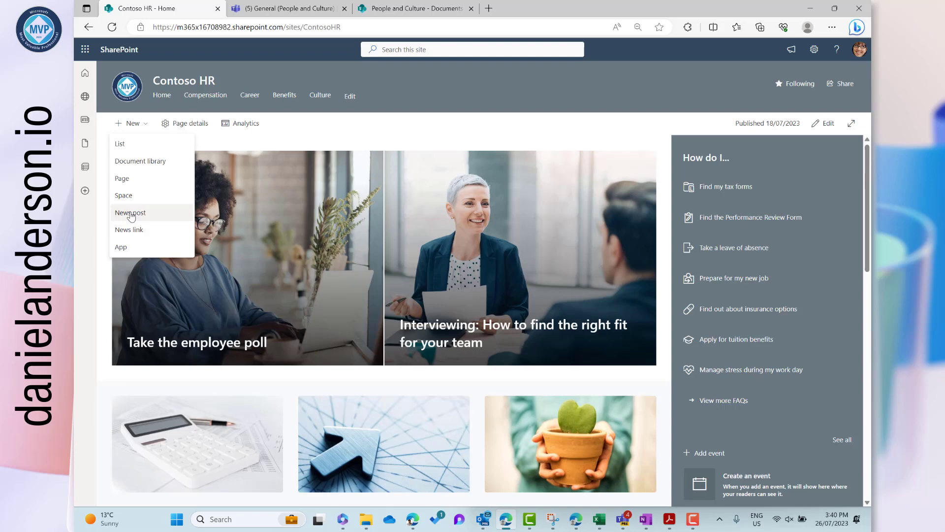
click(131, 214)
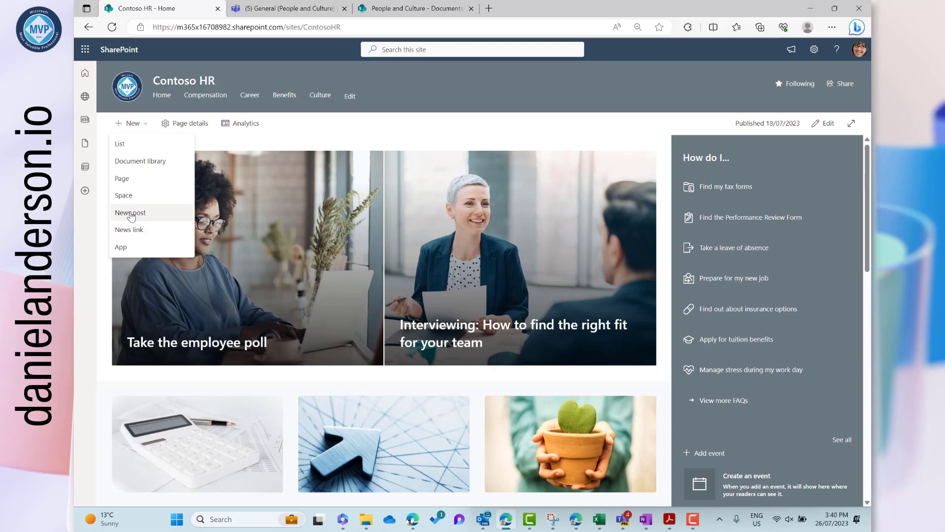